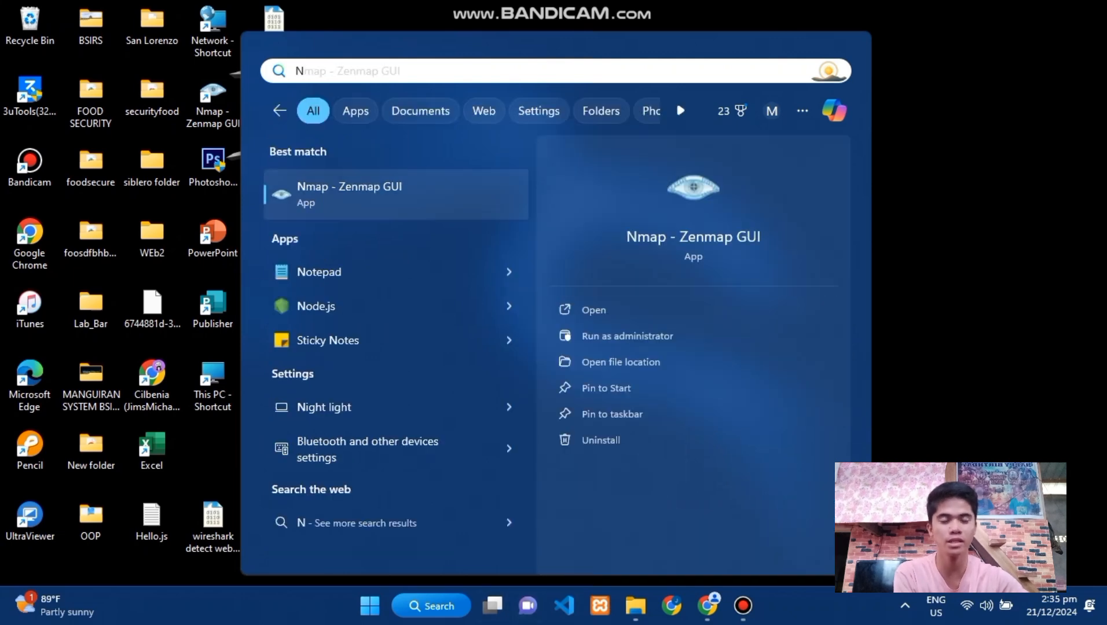
- Launch Nmap - Zenmap GUI and fit its window to the screen
{"action": "key", "text": "Return"}
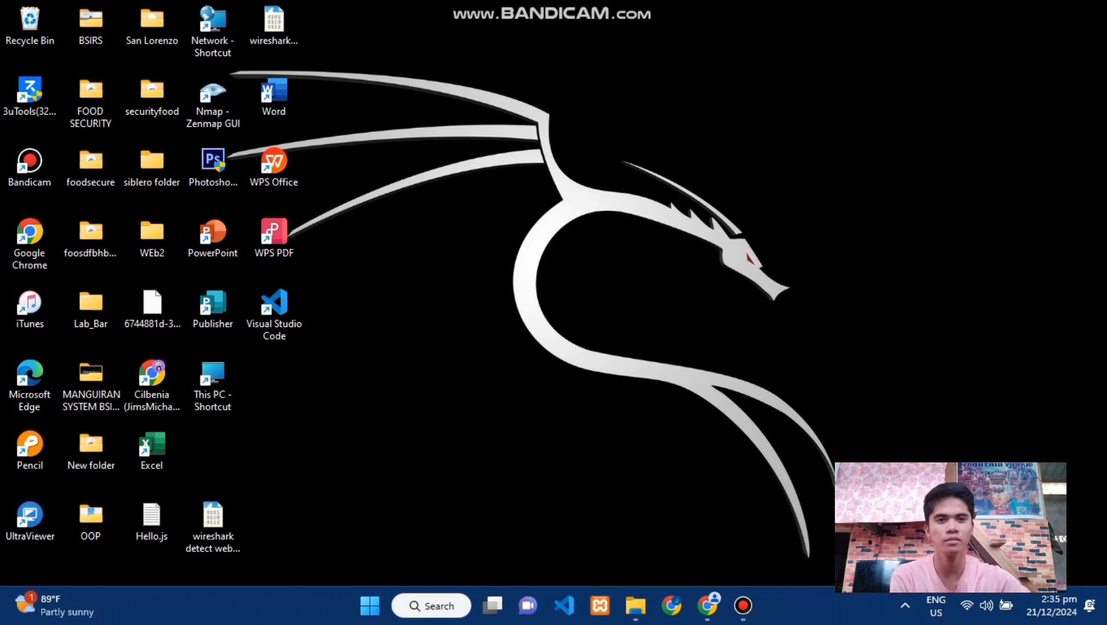
{"action": "double_click", "coordinate": [213, 103]}
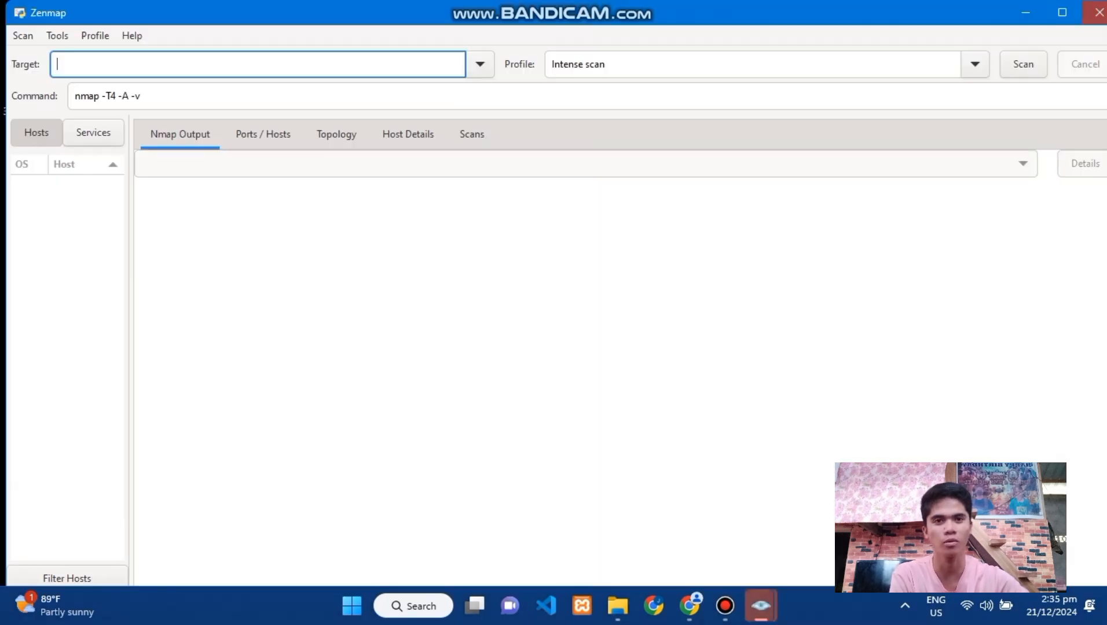
{"action": "left_click", "coordinate": [1054, 9]}
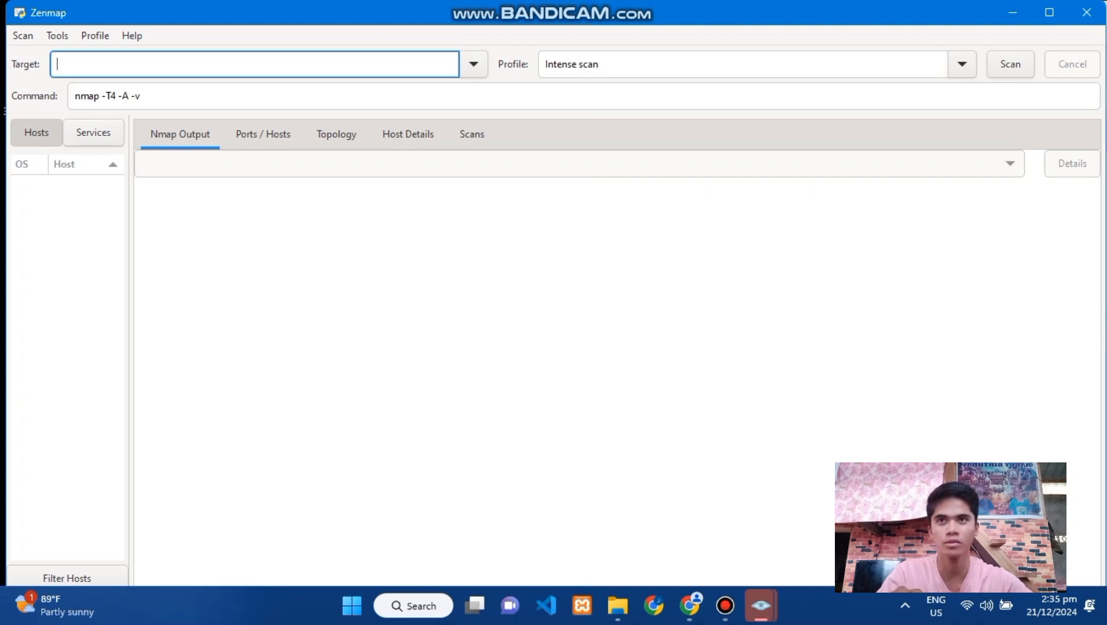
- Run an Intense scan against the target 192.168.100.1
{"action": "type", "text": "192"}
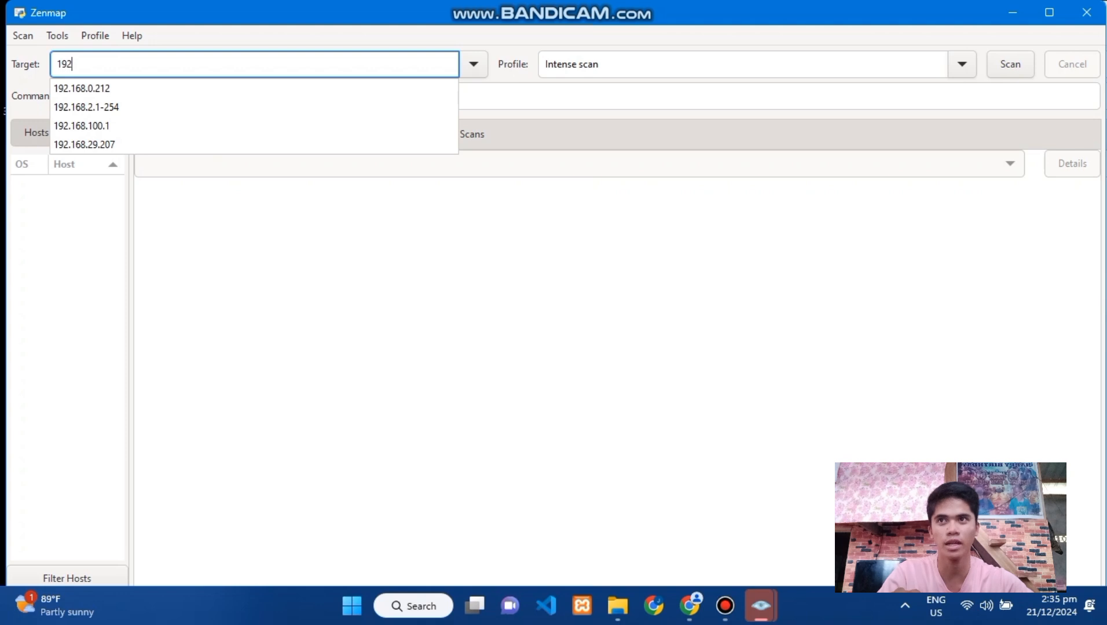
{"action": "type", "text": ".168"}
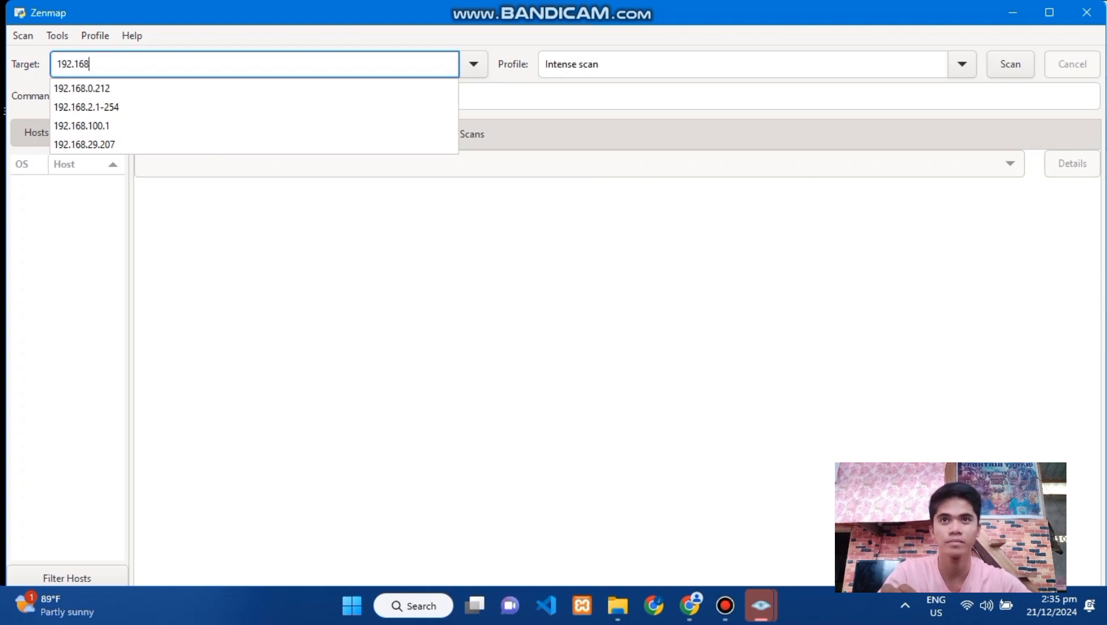
{"action": "type", "text": "."}
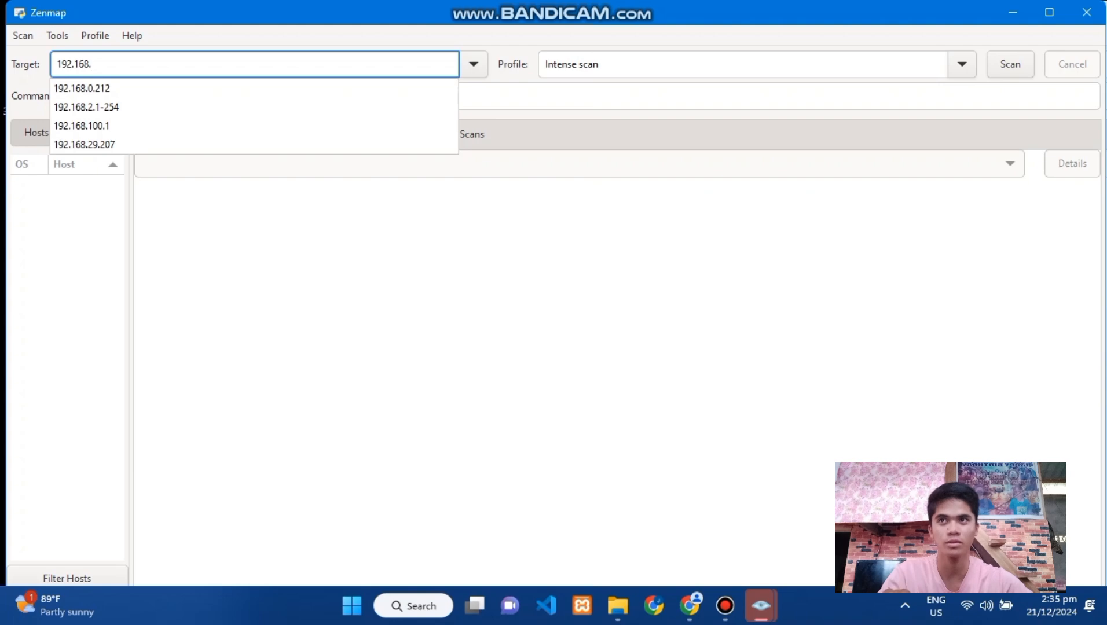
{"action": "type", "text": "100"}
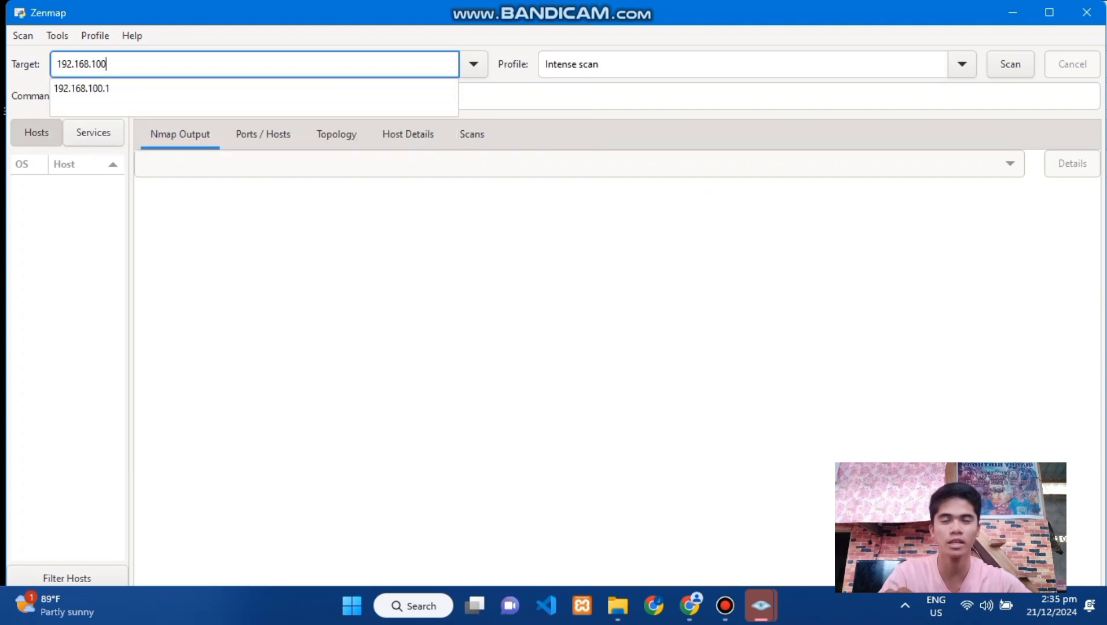
{"action": "type", "text": ".1"}
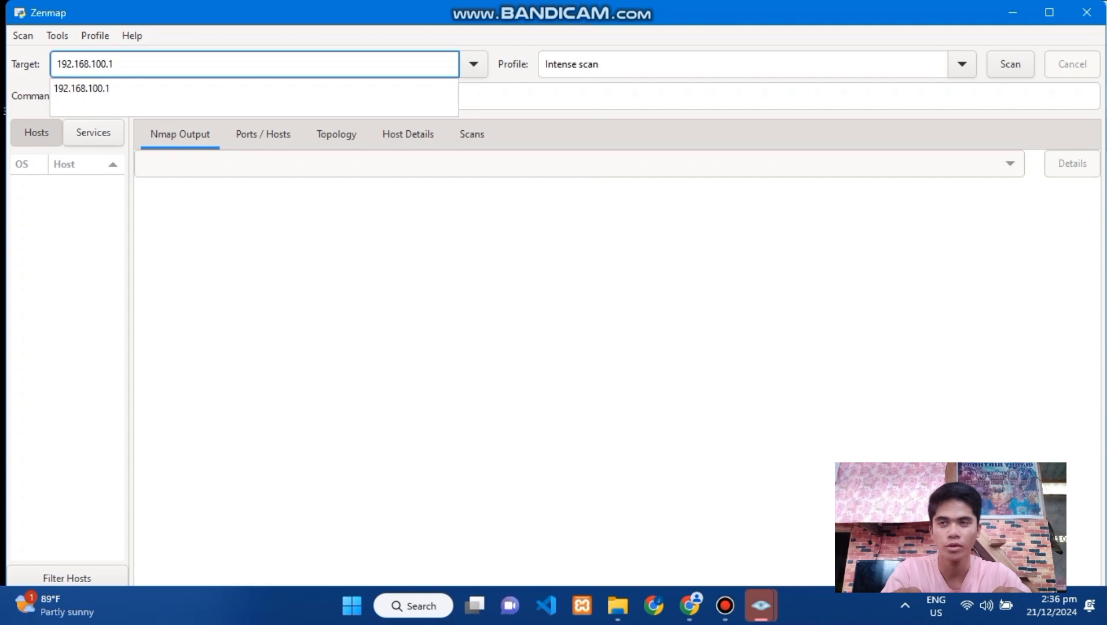
{"action": "key", "text": "Return"}
{"action": "left_click_drag", "start_coordinate": [114, 64], "coordinate": [56, 63]}
{"action": "mouse_move", "coordinate": [200, 96]}
{"action": "left_mouse_down"}
{"action": "mouse_move", "coordinate": [74, 96]}
{"action": "mouse_move", "coordinate": [201, 96]}
{"action": "left_mouse_up"}
{"action": "left_click", "coordinate": [114, 64]}
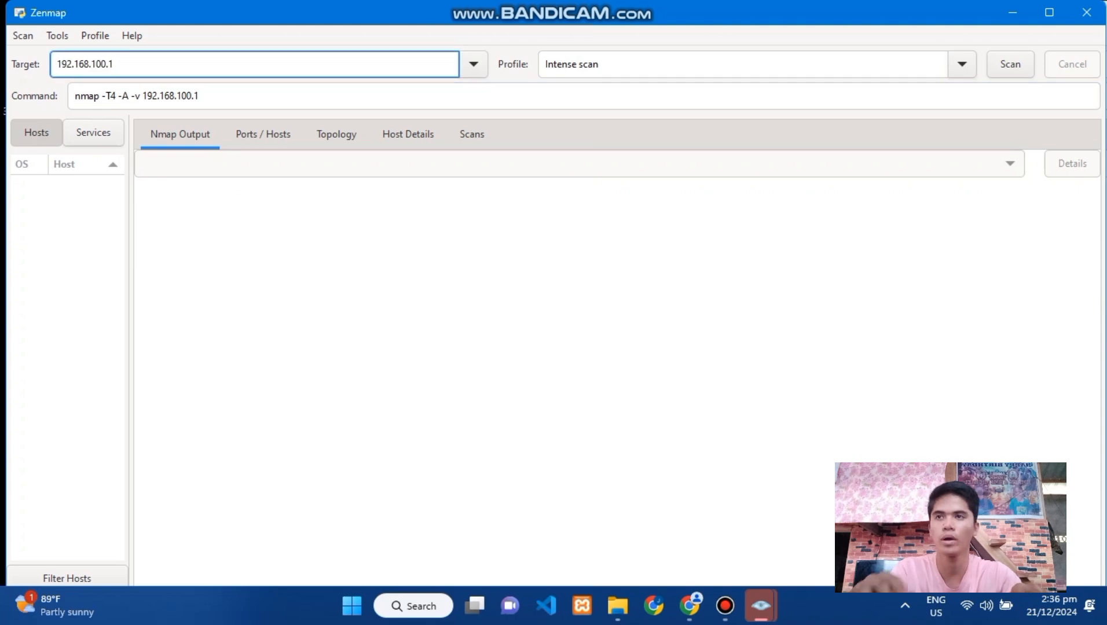
{"action": "left_click", "coordinate": [1011, 64]}
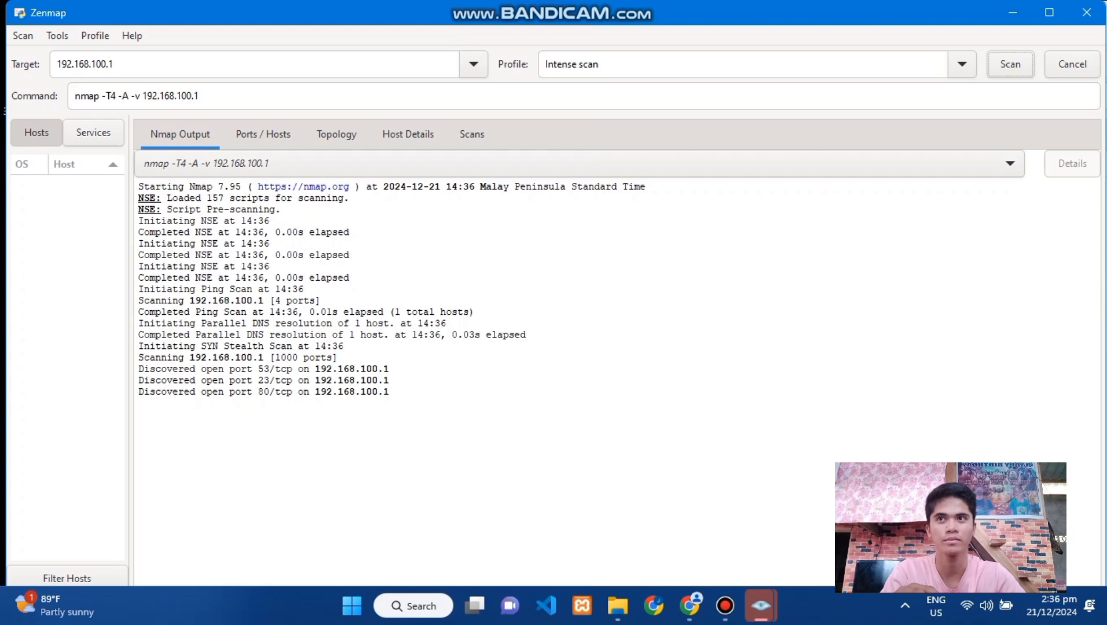
- Examine the running scan's output, covering the ping scan, DNS resolution and discovered-port lines
{"action": "left_click", "coordinate": [168, 301]}
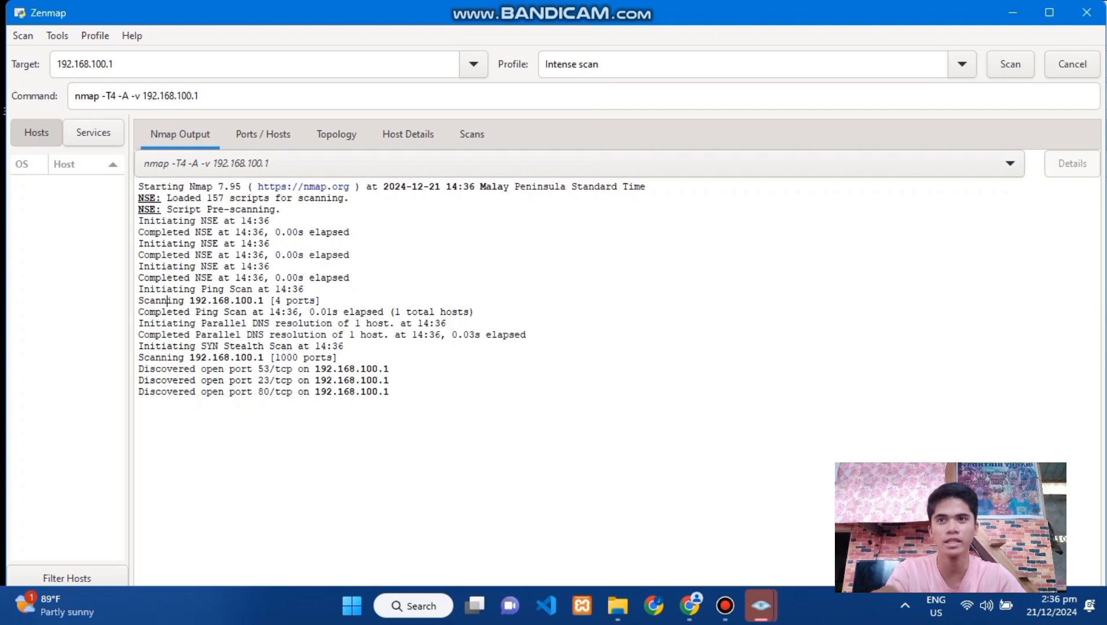
{"action": "left_click_drag", "start_coordinate": [384, 334], "coordinate": [343, 346]}
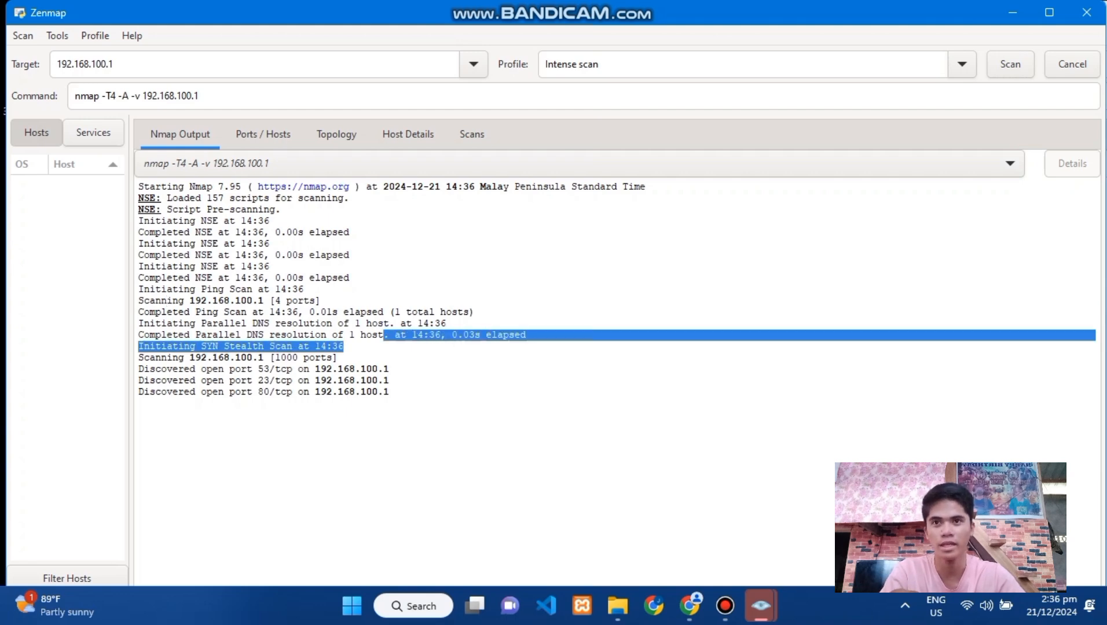
{"action": "left_click", "coordinate": [150, 335]}
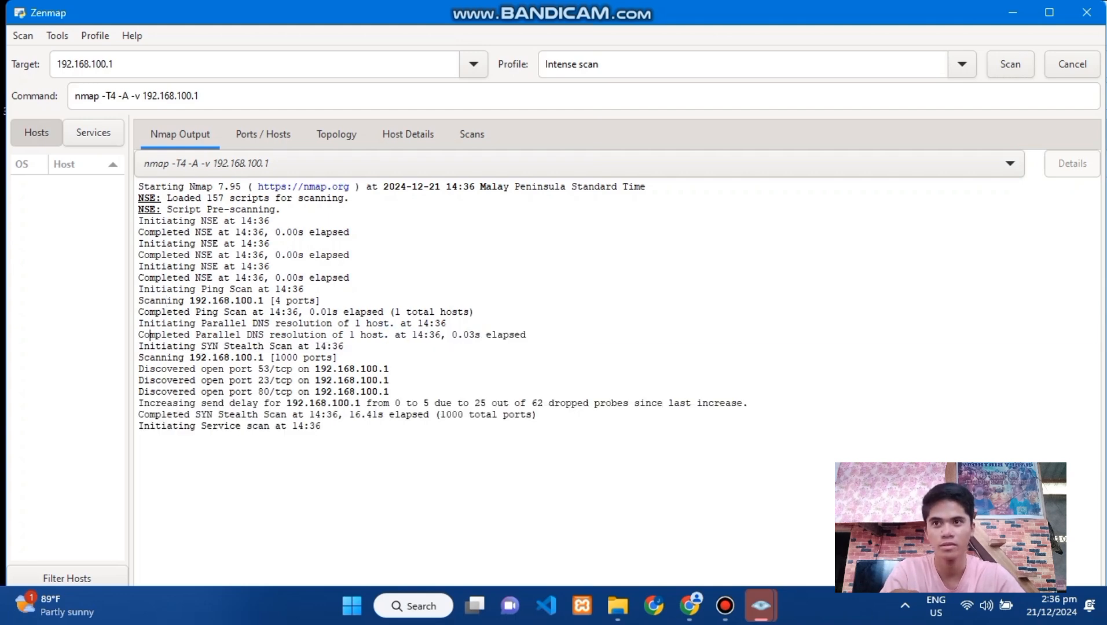
{"action": "double_click", "coordinate": [151, 336]}
{"action": "left_click", "coordinate": [475, 335]}
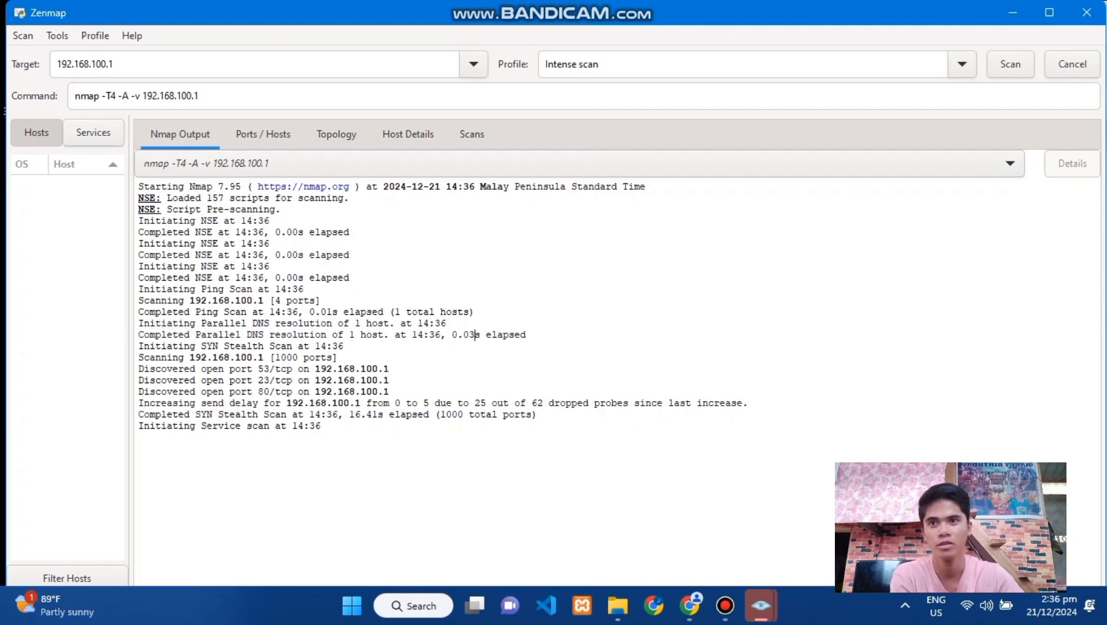
{"action": "left_click_drag", "start_coordinate": [138, 369], "coordinate": [389, 380]}
{"action": "left_click", "coordinate": [385, 403]}
{"action": "left_click", "coordinate": [389, 369]}
{"action": "left_click", "coordinate": [327, 380]}
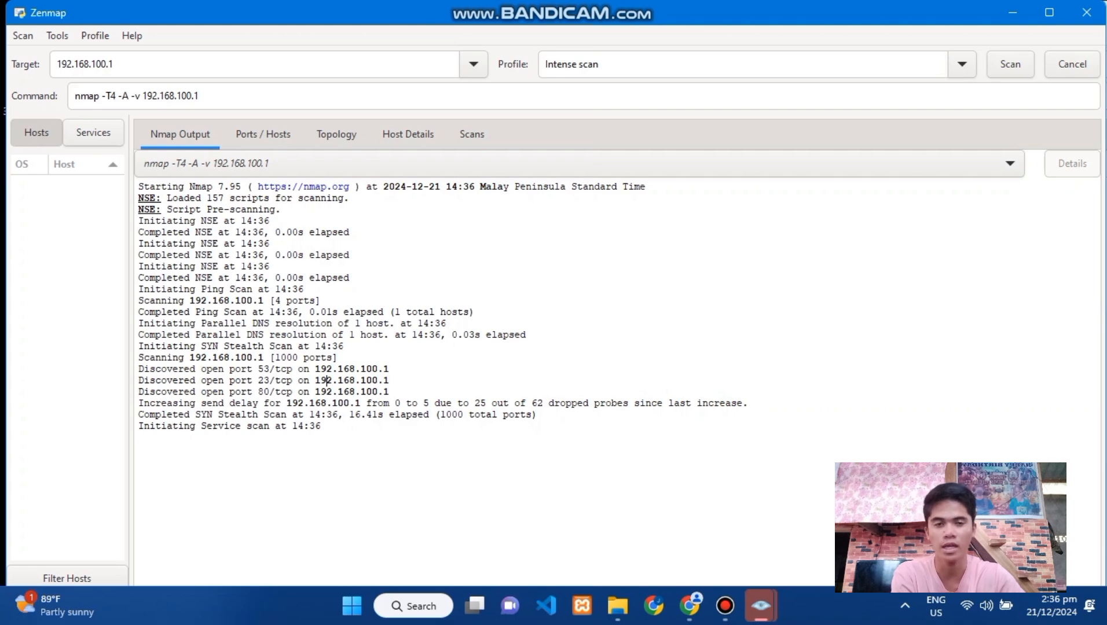
{"action": "left_click_drag", "start_coordinate": [138, 369], "coordinate": [371, 404]}
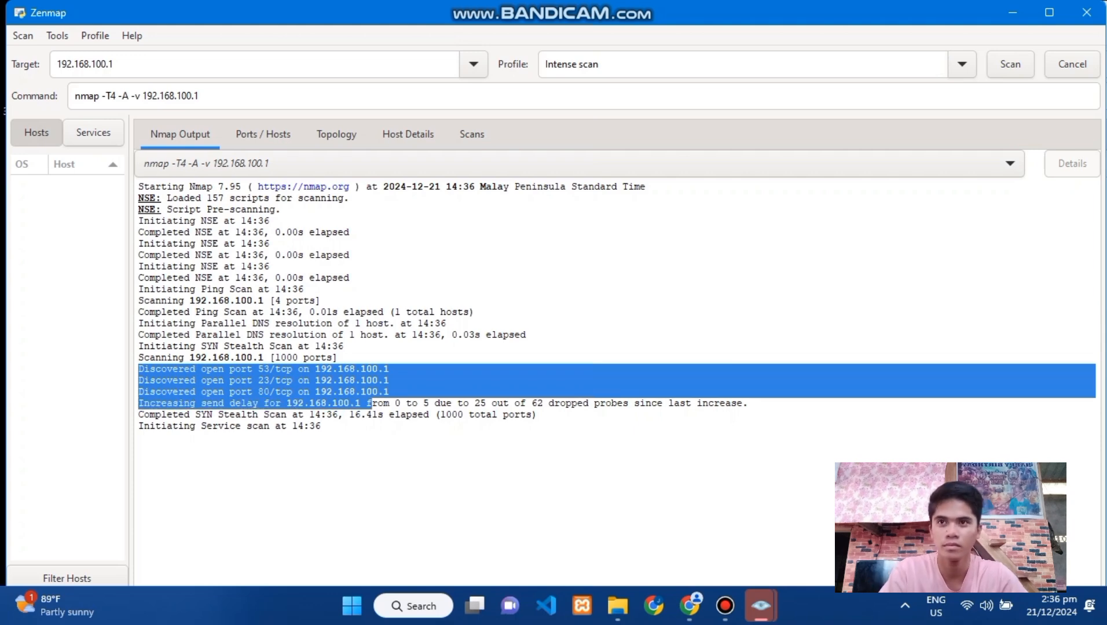
{"action": "left_click", "coordinate": [304, 289]}
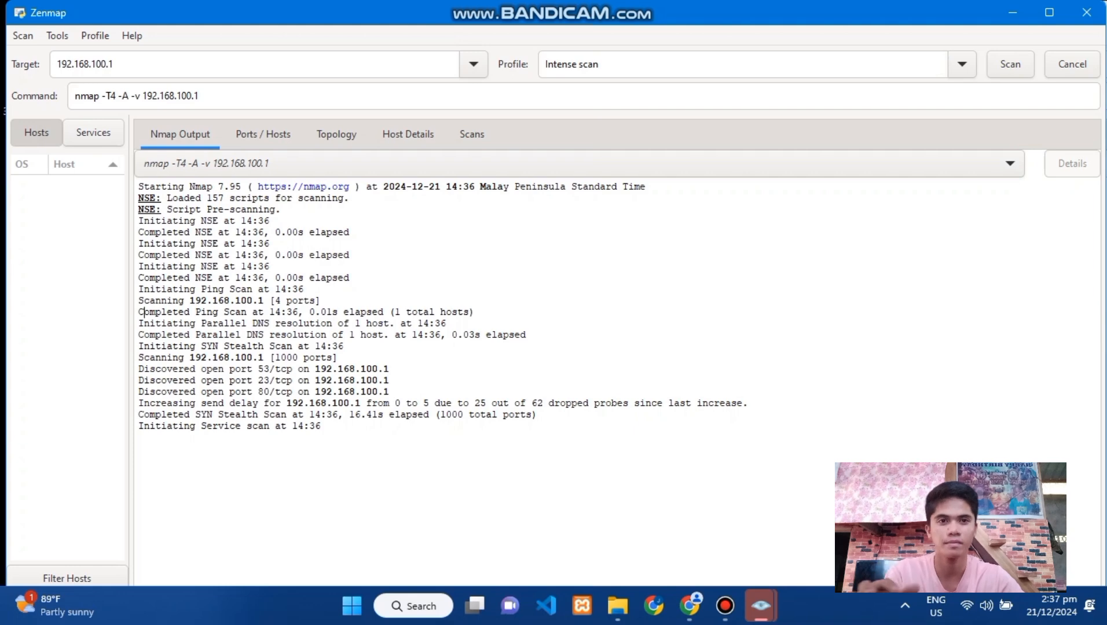
{"action": "left_click_drag", "start_coordinate": [143, 312], "coordinate": [473, 312]}
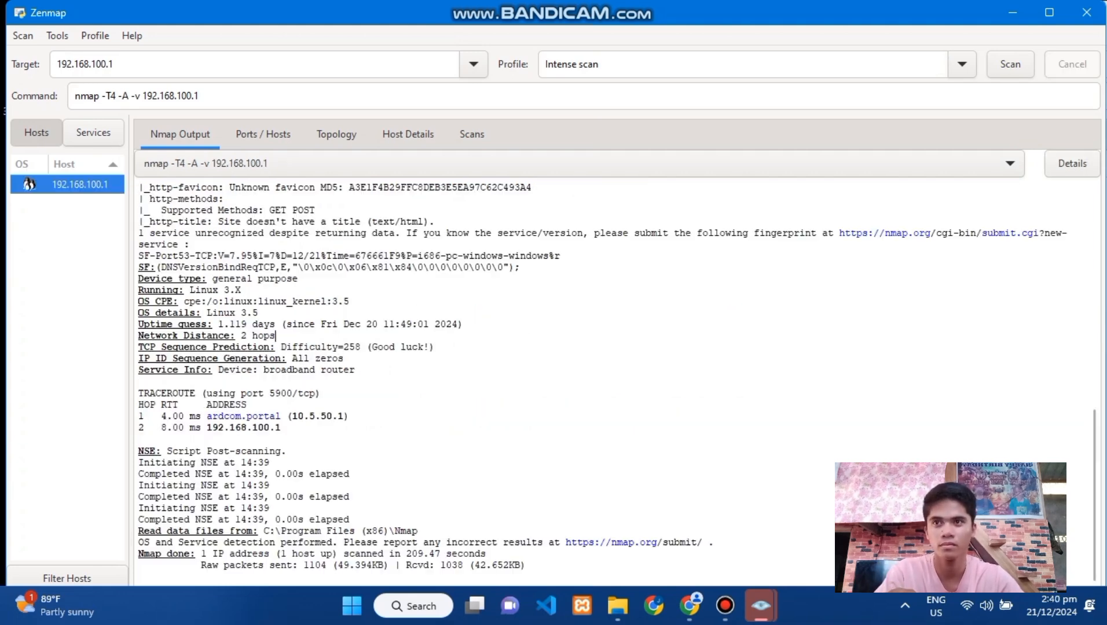
- Examine the finished scan's discovered-port lines and its port, state, service and version table, including the telnet entry
{"action": "scroll", "coordinate": [276, 489], "scroll_direction": "up", "scroll_amount": 5}
{"action": "scroll", "coordinate": [276, 490], "scroll_direction": "up", "scroll_amount": 10}
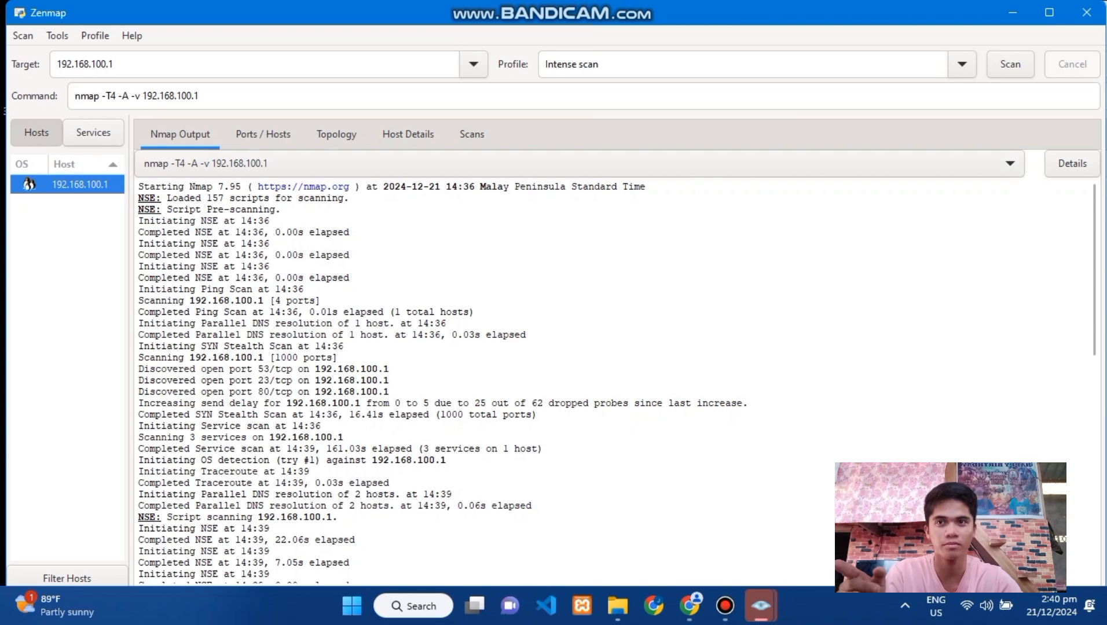
{"action": "left_click", "coordinate": [138, 369]}
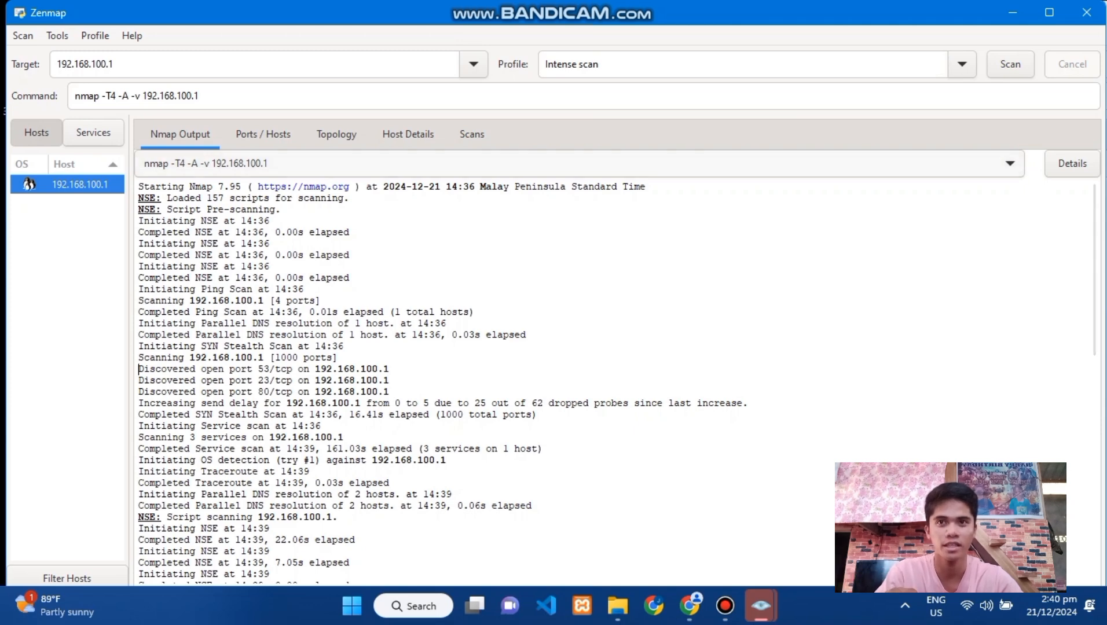
{"action": "scroll", "coordinate": [348, 382], "scroll_direction": "down", "scroll_amount": 7}
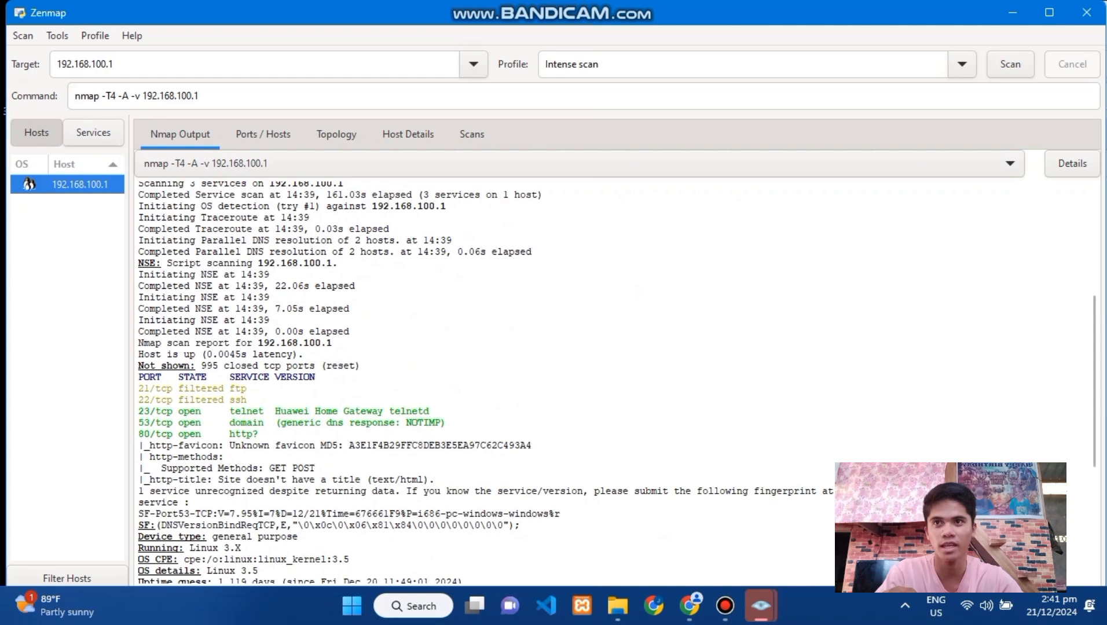
{"action": "left_click_drag", "start_coordinate": [138, 378], "coordinate": [140, 456]}
{"action": "left_click_drag", "start_coordinate": [331, 446], "coordinate": [232, 457]}
{"action": "left_click", "coordinate": [150, 378]}
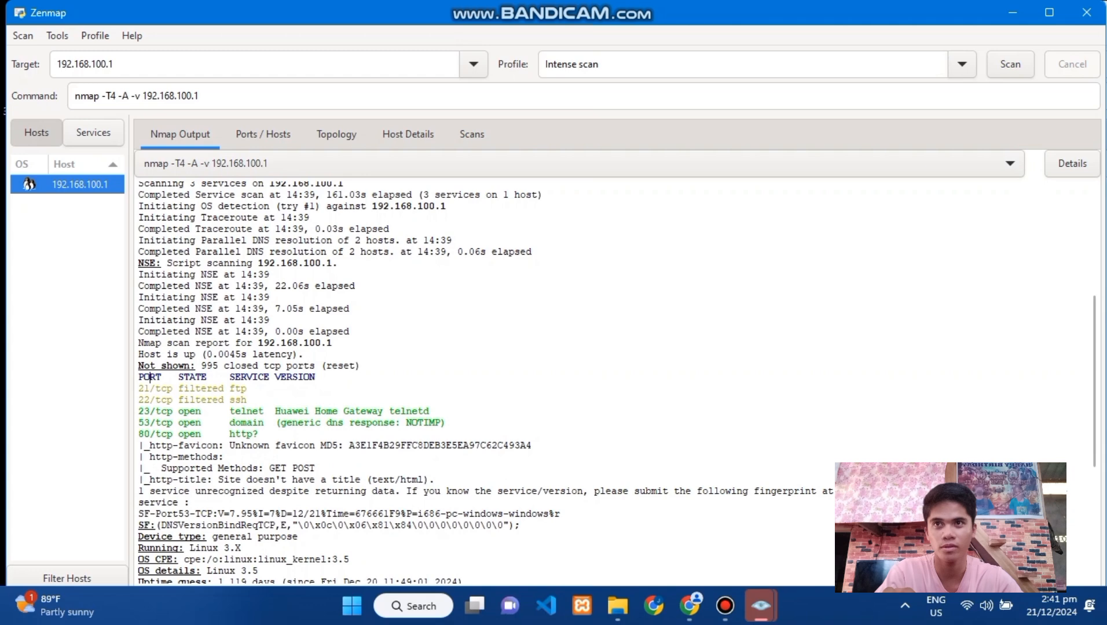
{"action": "left_click_drag", "start_coordinate": [139, 411], "coordinate": [274, 411]}
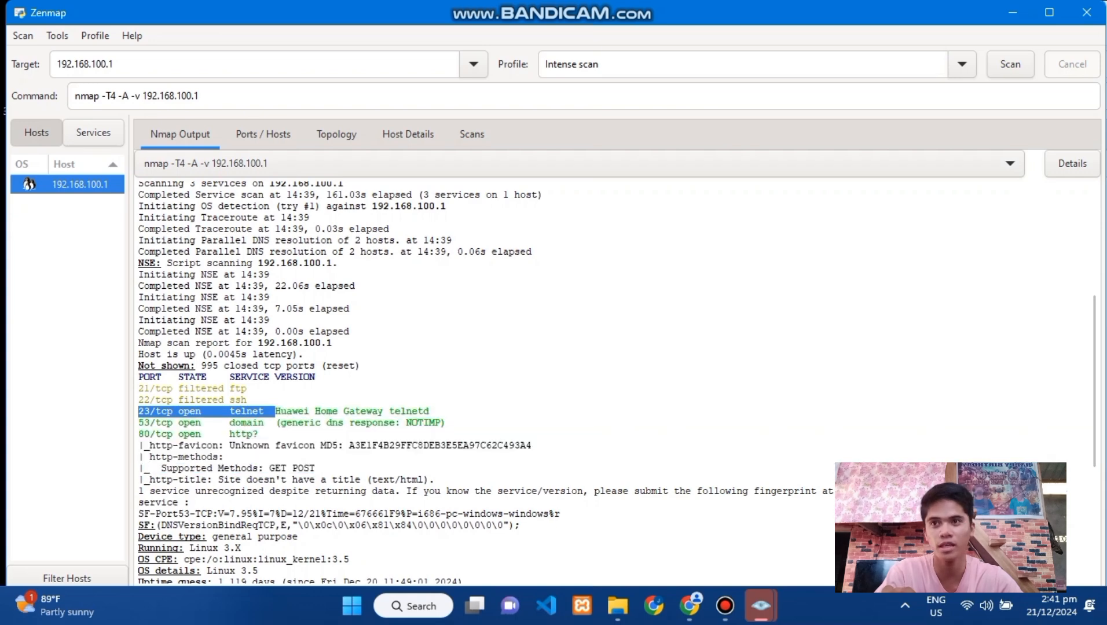
{"action": "left_click", "coordinate": [429, 446]}
- Review the report's HTTP, device, OS and traceroute details, and return to the service scan log
{"action": "scroll", "coordinate": [429, 446], "scroll_direction": "down", "scroll_amount": 3}
{"action": "scroll", "coordinate": [429, 446], "scroll_direction": "down", "scroll_amount": 3}
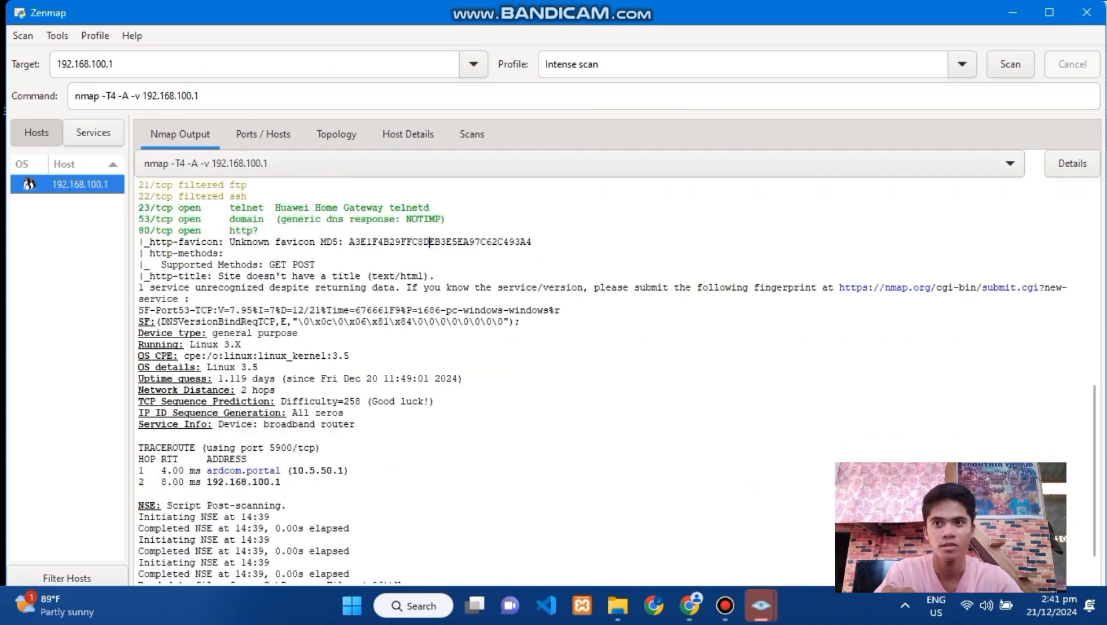
{"action": "scroll", "coordinate": [617, 383], "scroll_direction": "down", "scroll_amount": 2}
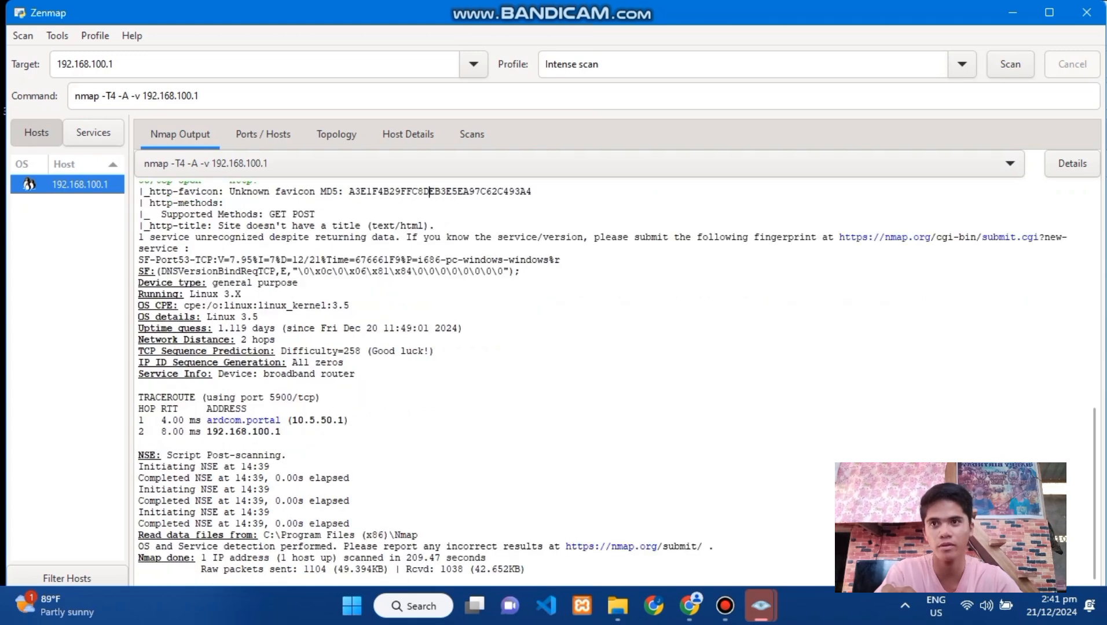
{"action": "scroll", "coordinate": [617, 376], "scroll_direction": "down", "scroll_amount": 1}
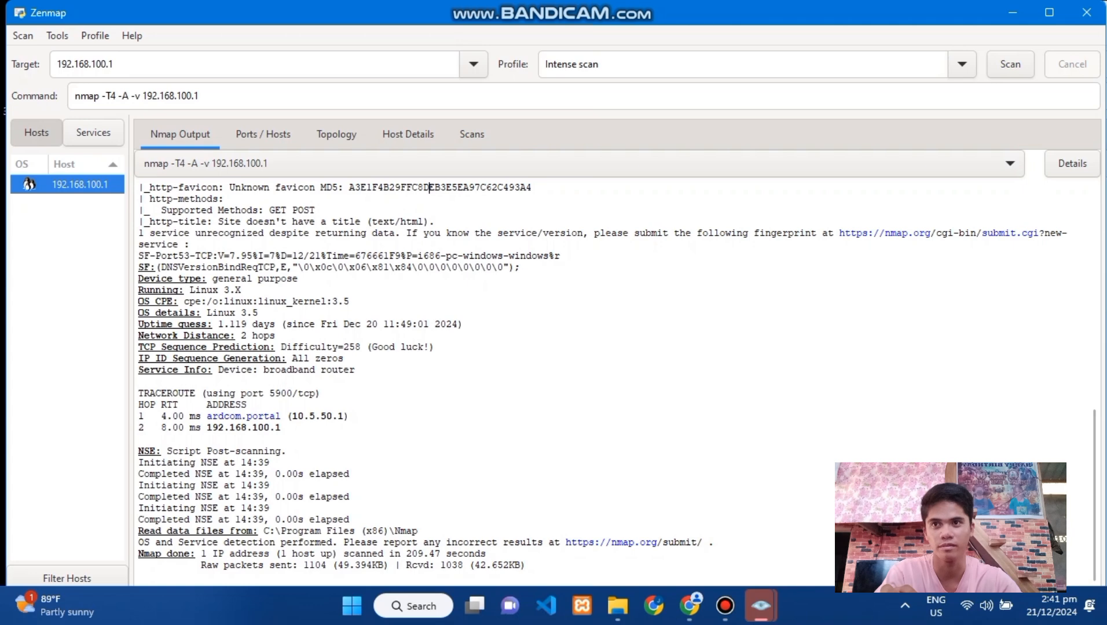
{"action": "scroll", "coordinate": [617, 383], "scroll_direction": "up", "scroll_amount": 4}
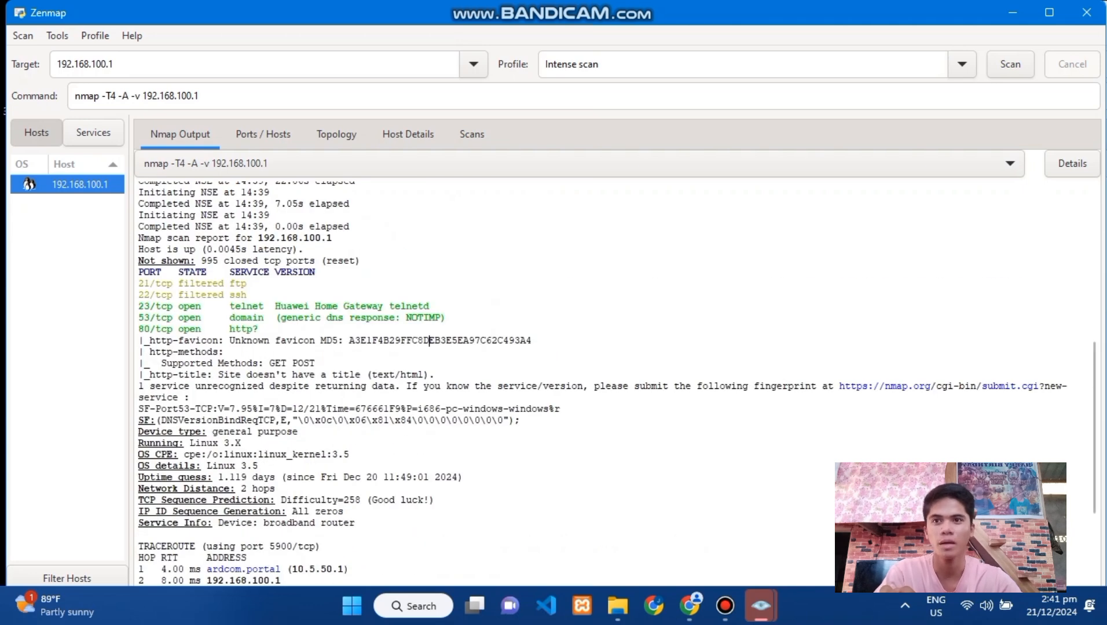
{"action": "scroll", "coordinate": [616, 383], "scroll_direction": "up", "scroll_amount": 1}
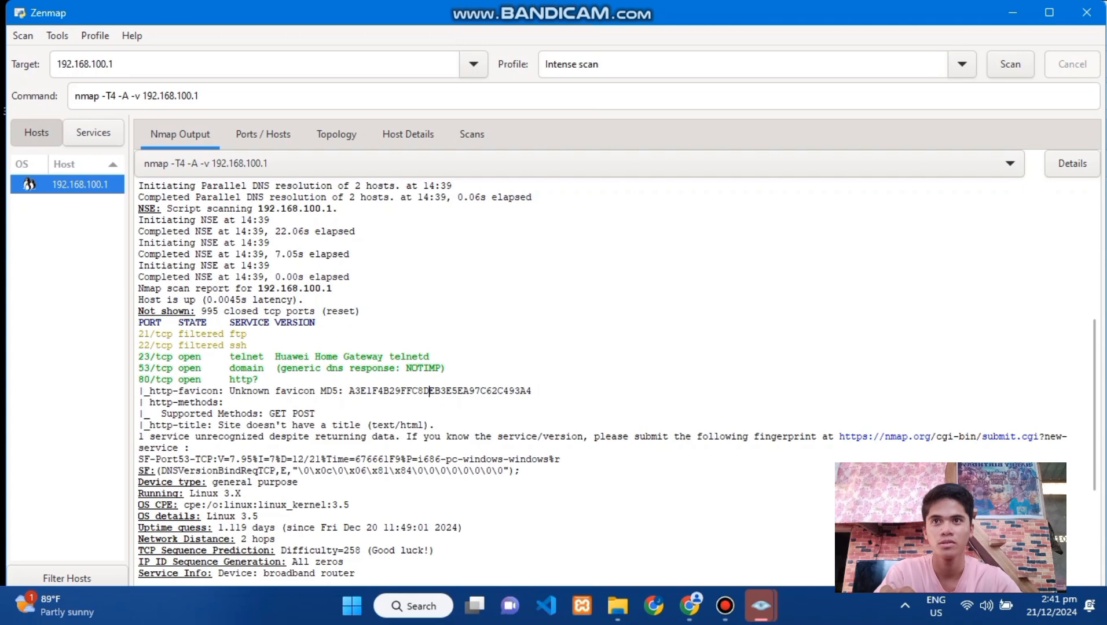
{"action": "scroll", "coordinate": [429, 391], "scroll_direction": "up", "scroll_amount": 3}
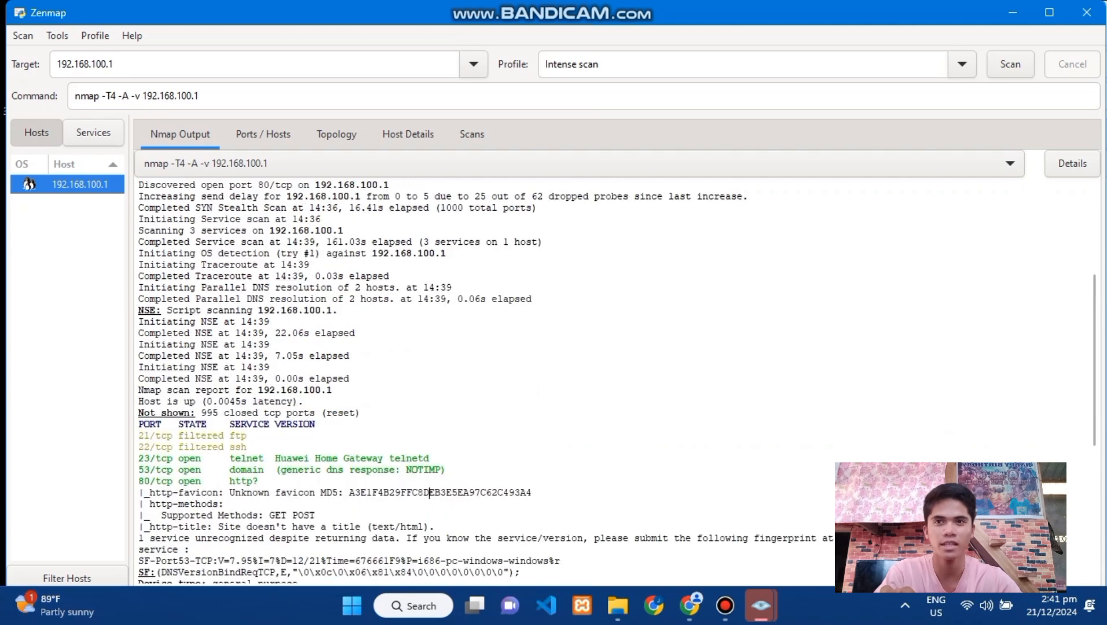
{"action": "scroll", "coordinate": [430, 392], "scroll_direction": "up", "scroll_amount": 4}
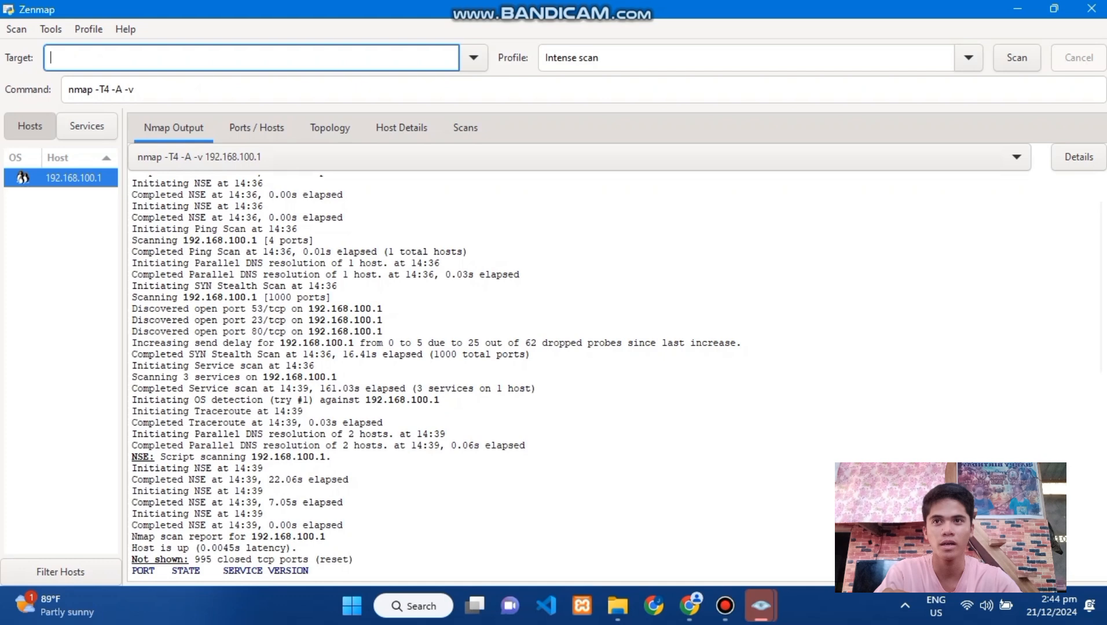
- Enter nmap --script vulners -sV 10.5.50.1 as the scan target, keeping the Intense scan profile
{"action": "type", "text": "nmap"}
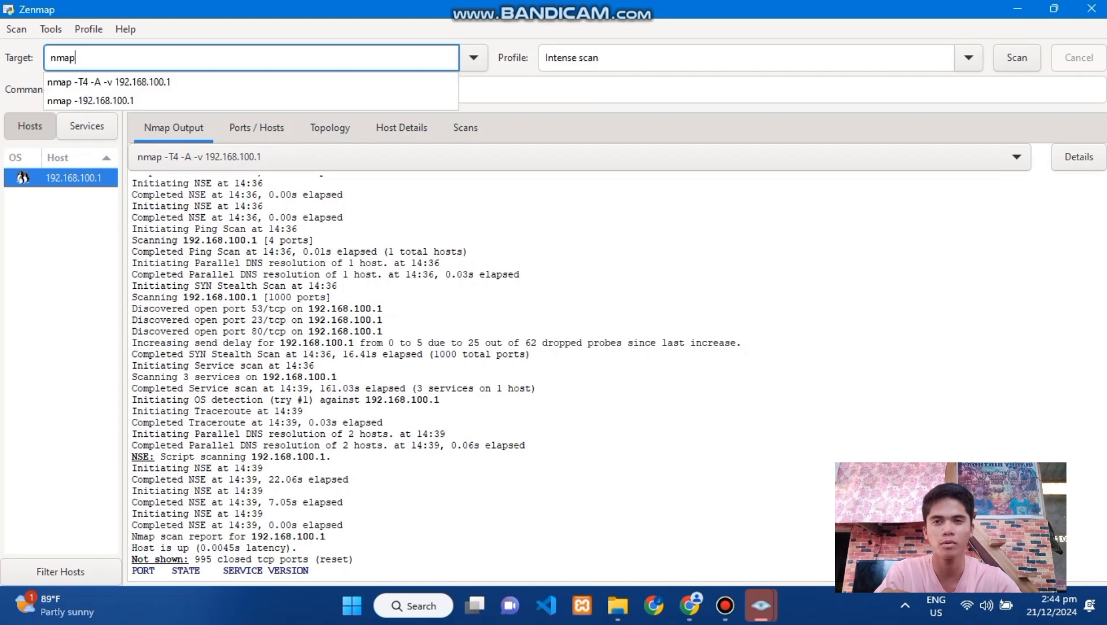
{"action": "type", "text": " --"}
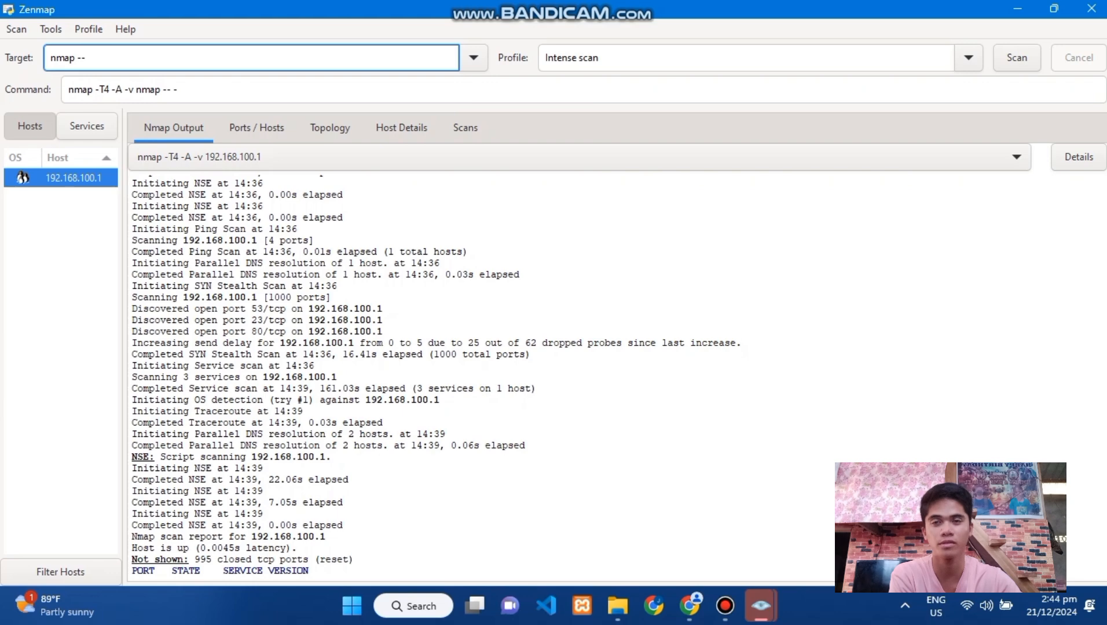
{"action": "type", "text": "script"}
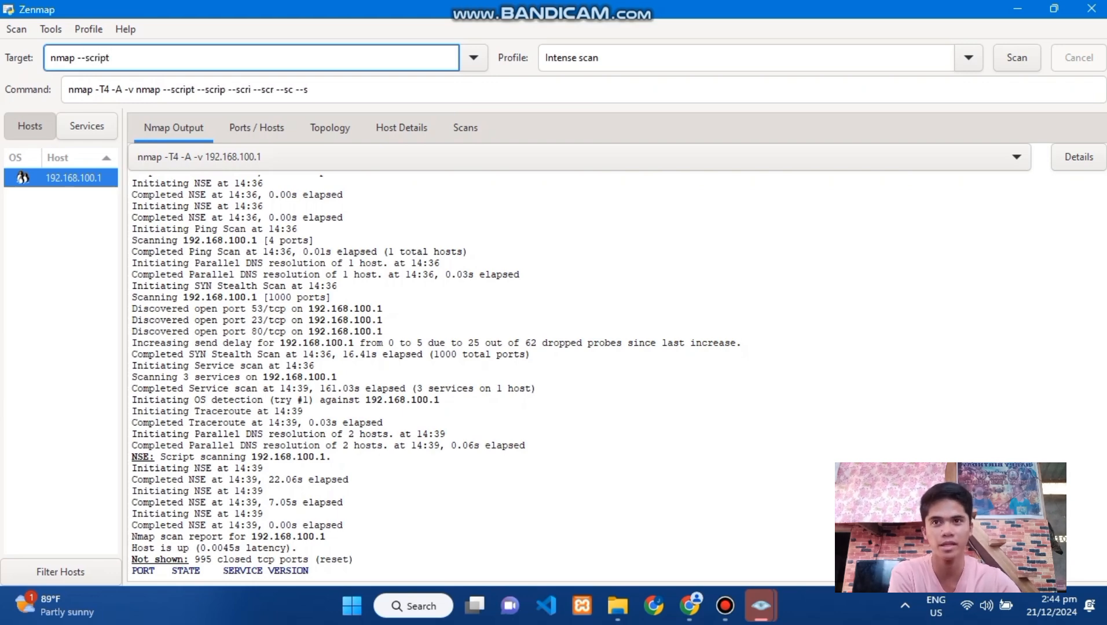
{"action": "type", "text": " vuln"}
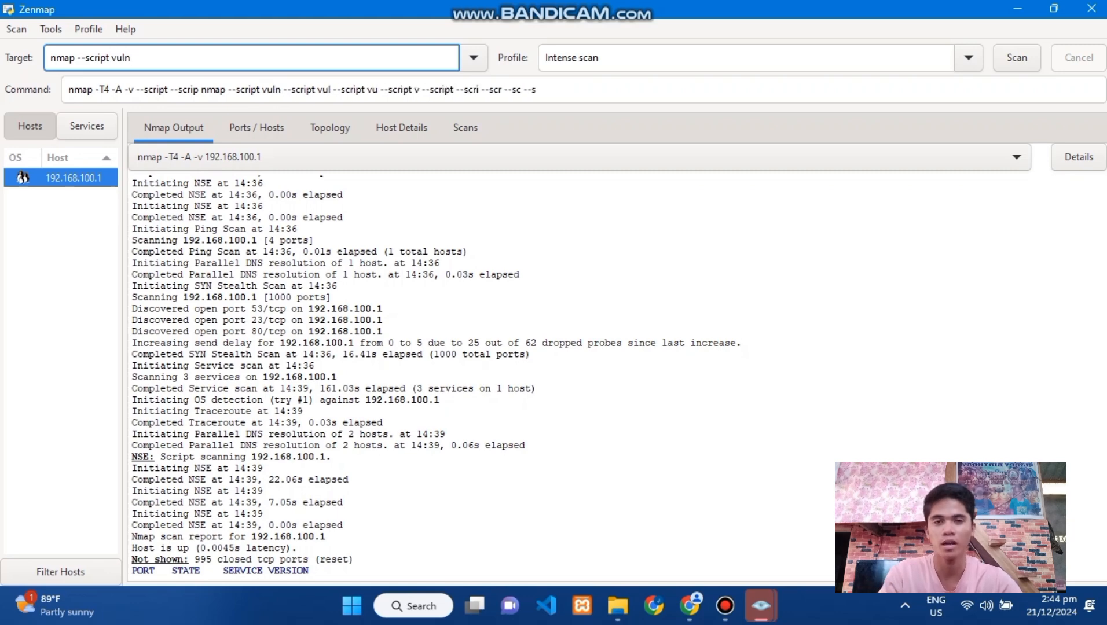
{"action": "type", "text": "ers"}
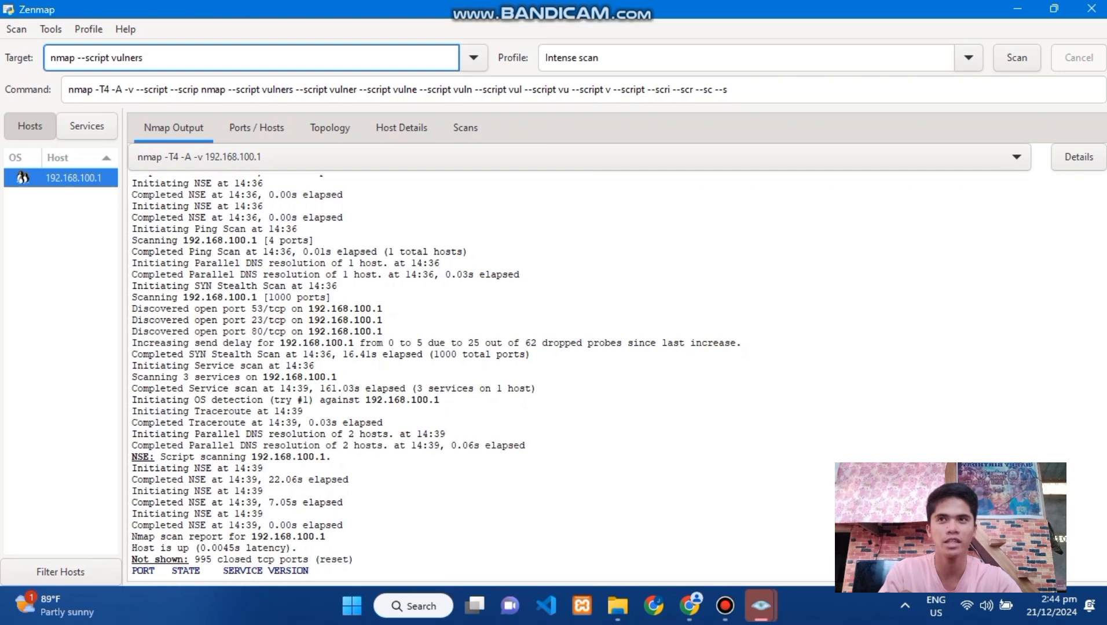
{"action": "type", "text": " -sV"}
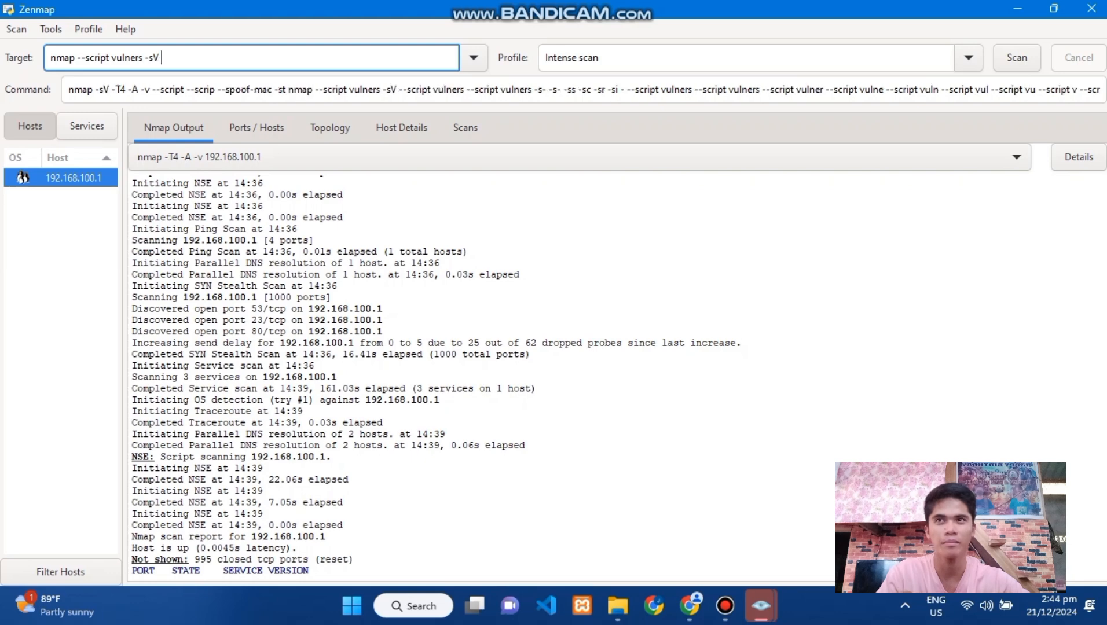
{"action": "type", "text": " 10.5"}
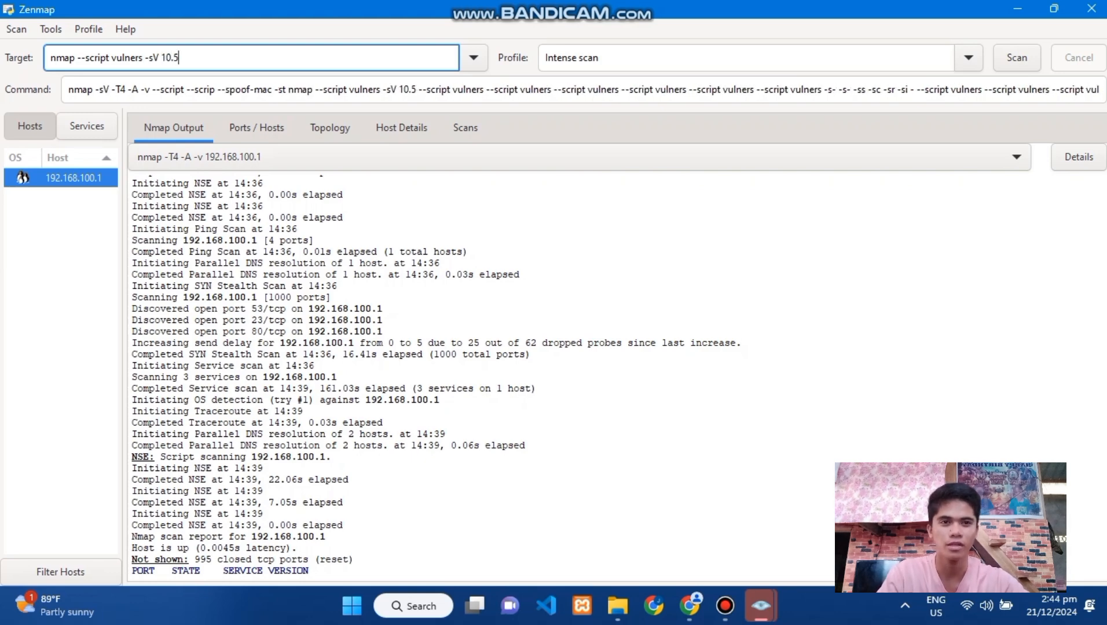
{"action": "type", "text": ".5"}
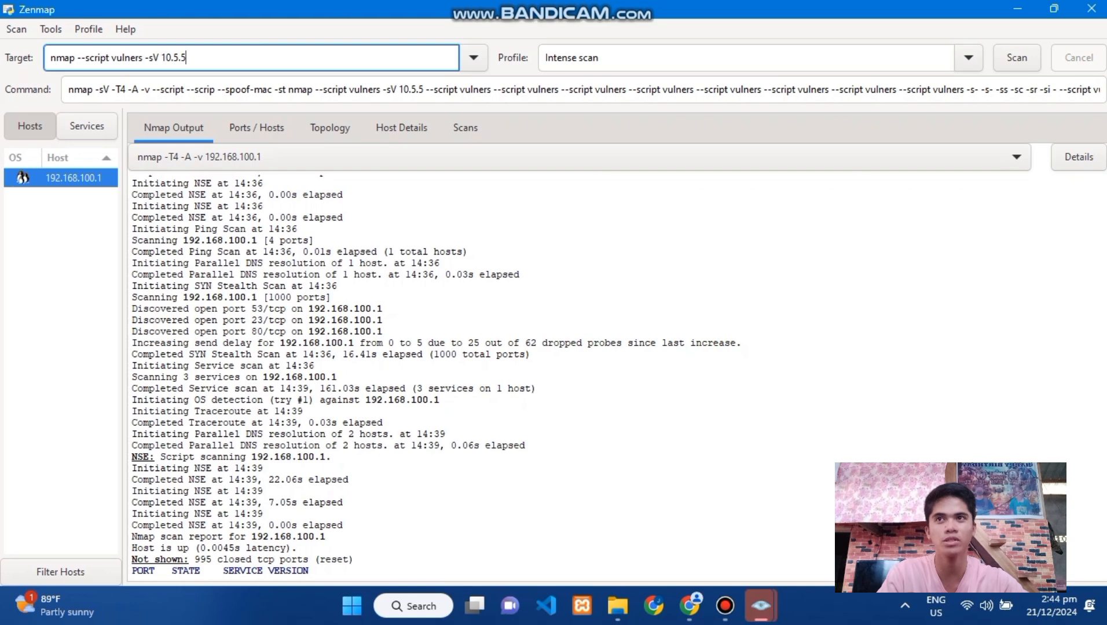
{"action": "type", "text": "0."}
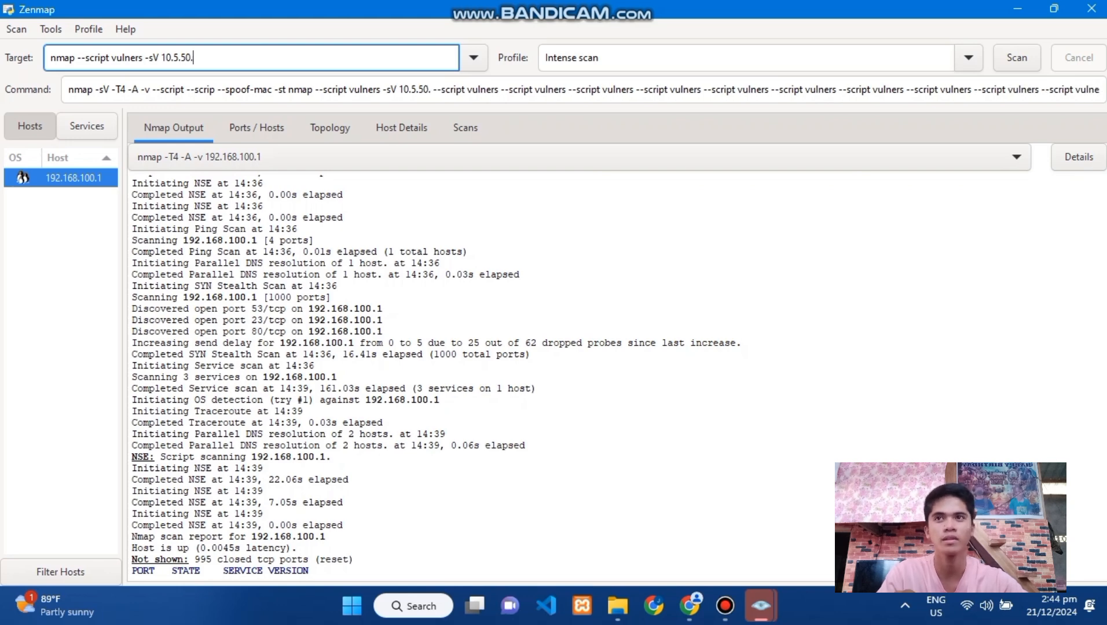
{"action": "type", "text": "1"}
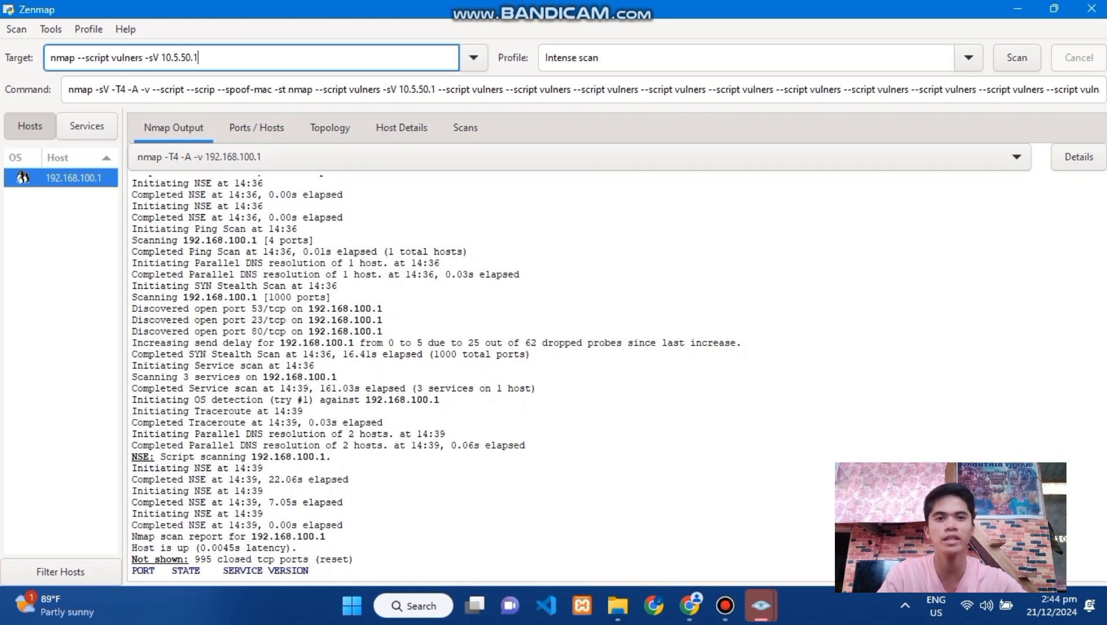
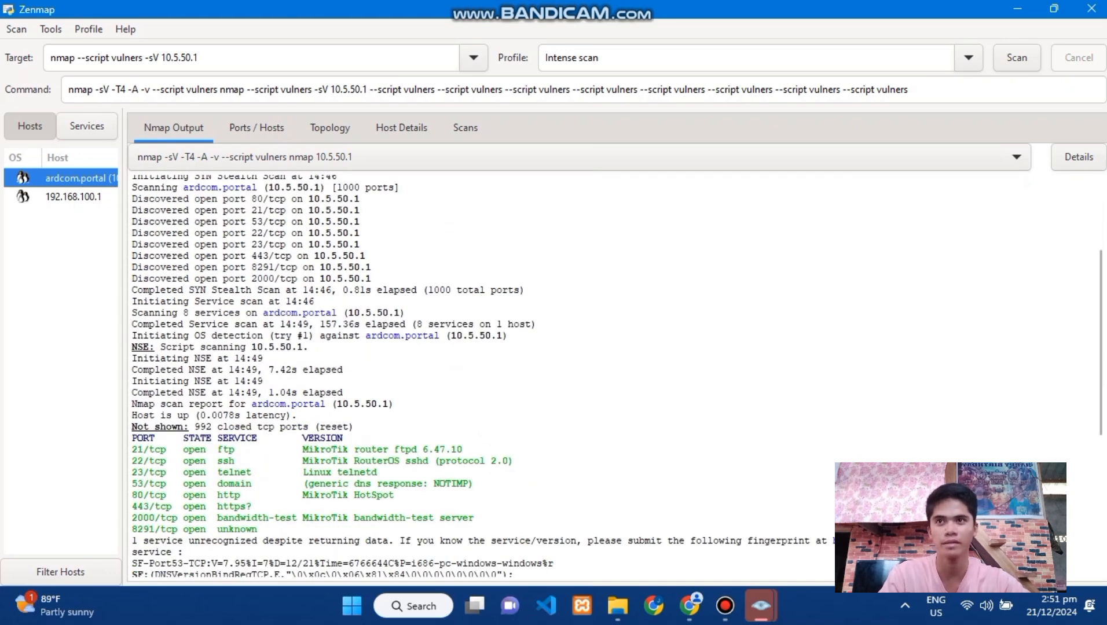
- Examine the finished scan's port, service and version table, unrecognized-service notice, OS details, TCP sequence and traceroute lines, including the http and https entries
{"action": "scroll", "coordinate": [616, 377], "scroll_direction": "down", "scroll_amount": 2}
{"action": "scroll", "coordinate": [616, 378], "scroll_direction": "down", "scroll_amount": 1}
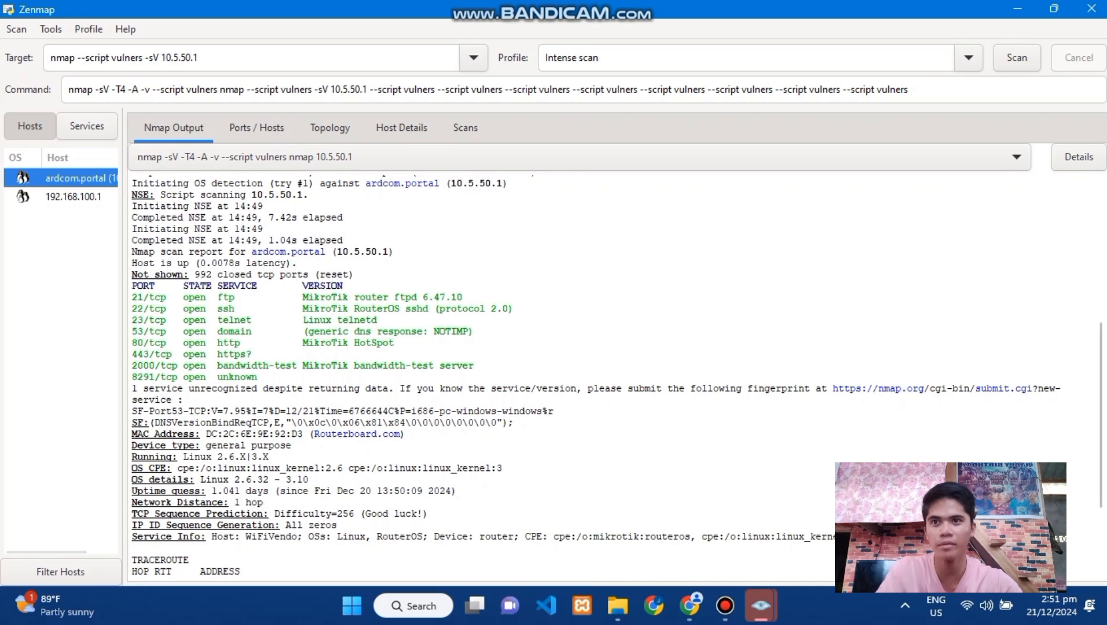
{"action": "left_click_drag", "start_coordinate": [132, 297], "coordinate": [274, 411]}
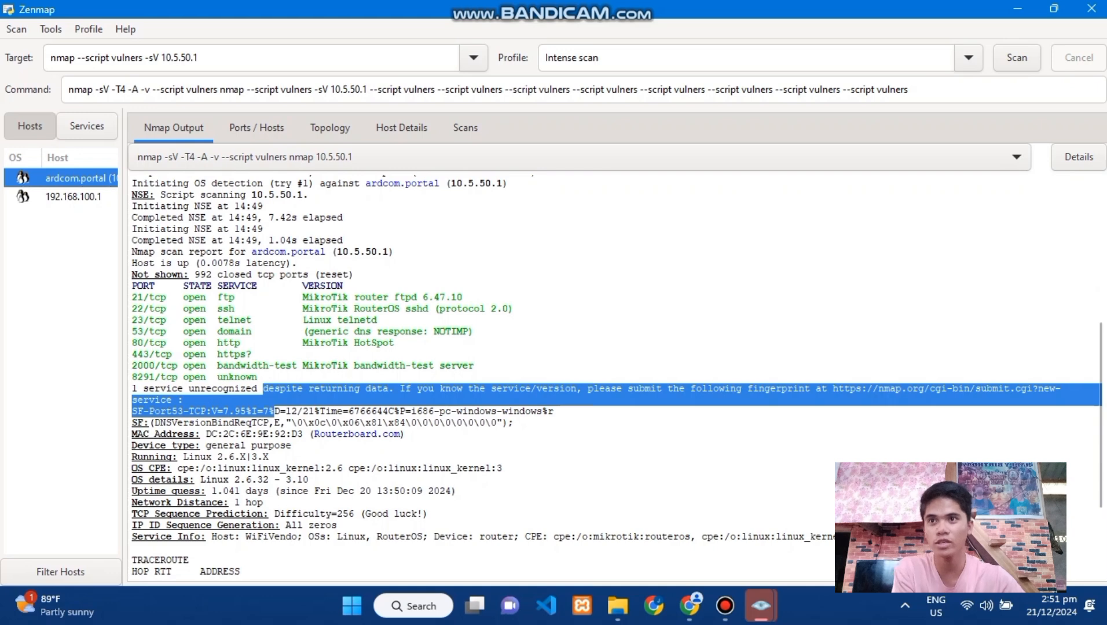
{"action": "left_click", "coordinate": [201, 355]}
{"action": "scroll", "coordinate": [201, 252], "scroll_direction": "down", "scroll_amount": 3}
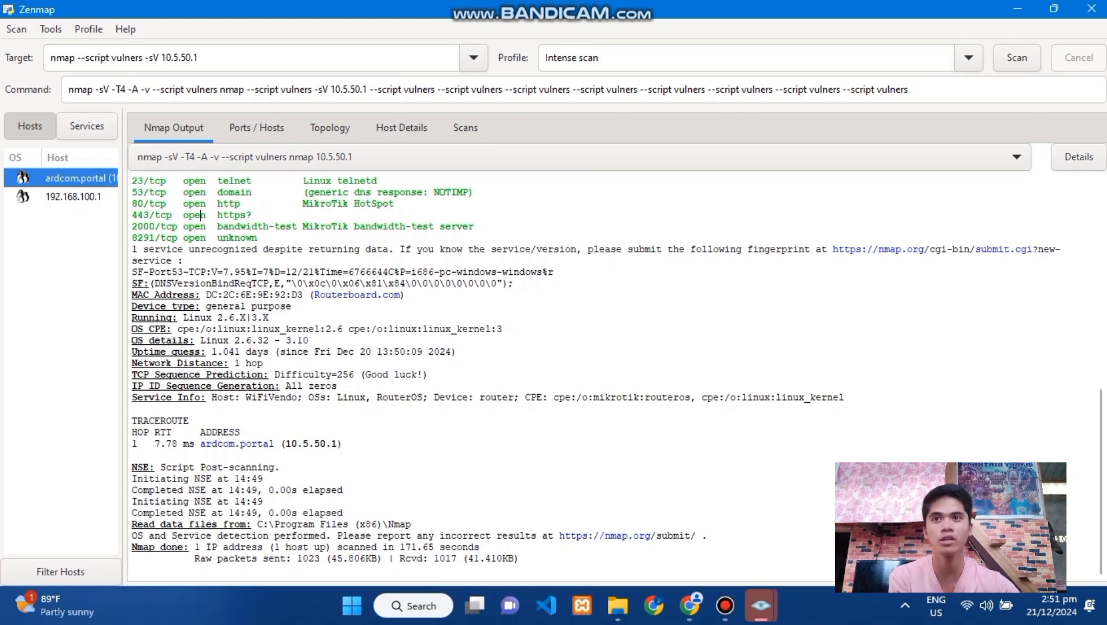
{"action": "scroll", "coordinate": [618, 377], "scroll_direction": "up", "scroll_amount": 1}
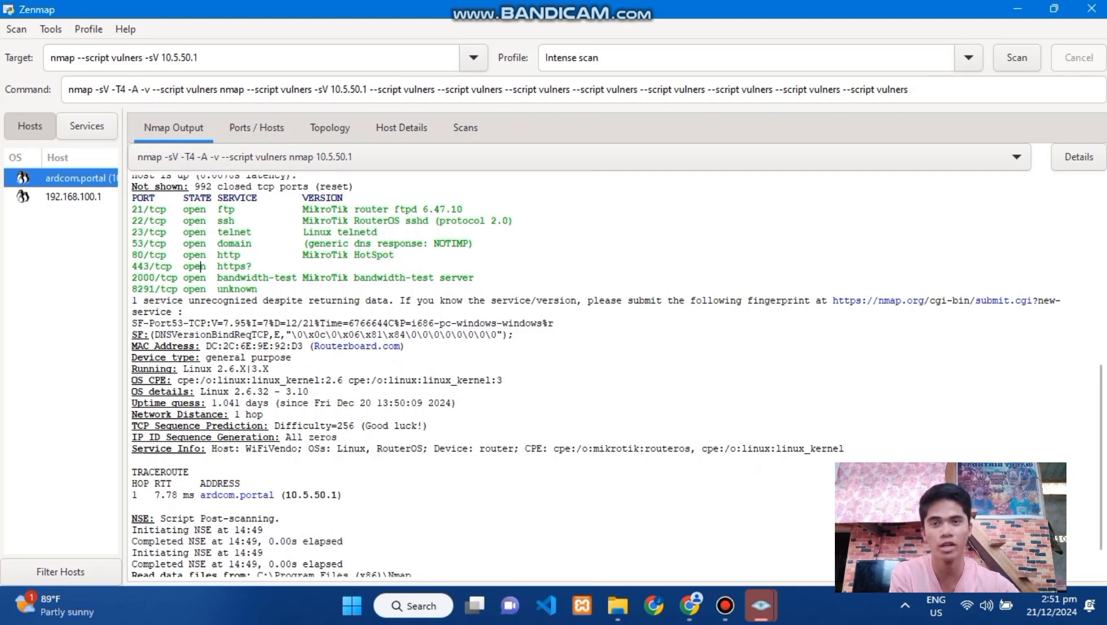
{"action": "left_click_drag", "start_coordinate": [132, 426], "coordinate": [308, 438]}
{"action": "left_click", "coordinate": [309, 392]}
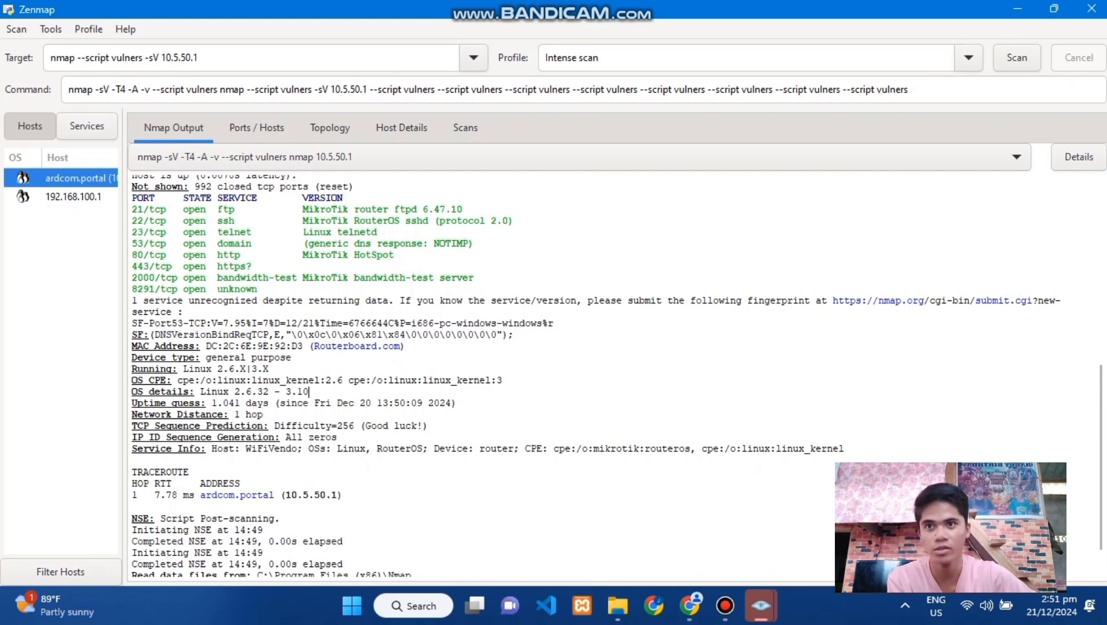
{"action": "mouse_move", "coordinate": [211, 255]}
{"action": "left_mouse_down"}
{"action": "mouse_move", "coordinate": [252, 268]}
{"action": "mouse_move", "coordinate": [197, 268]}
{"action": "mouse_move", "coordinate": [229, 268]}
{"action": "left_mouse_up"}
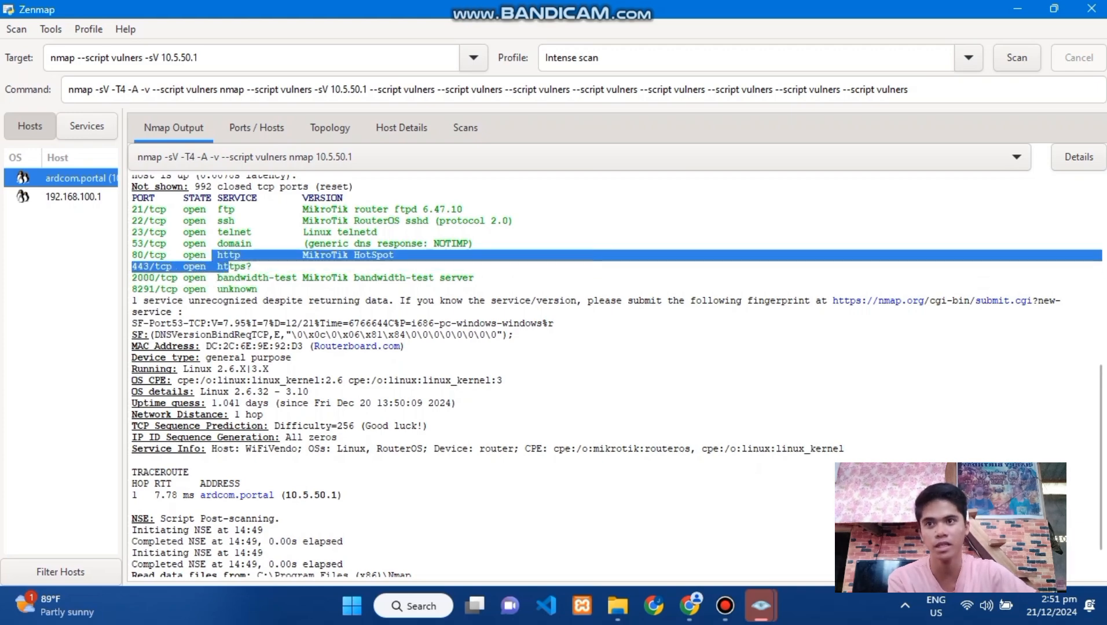
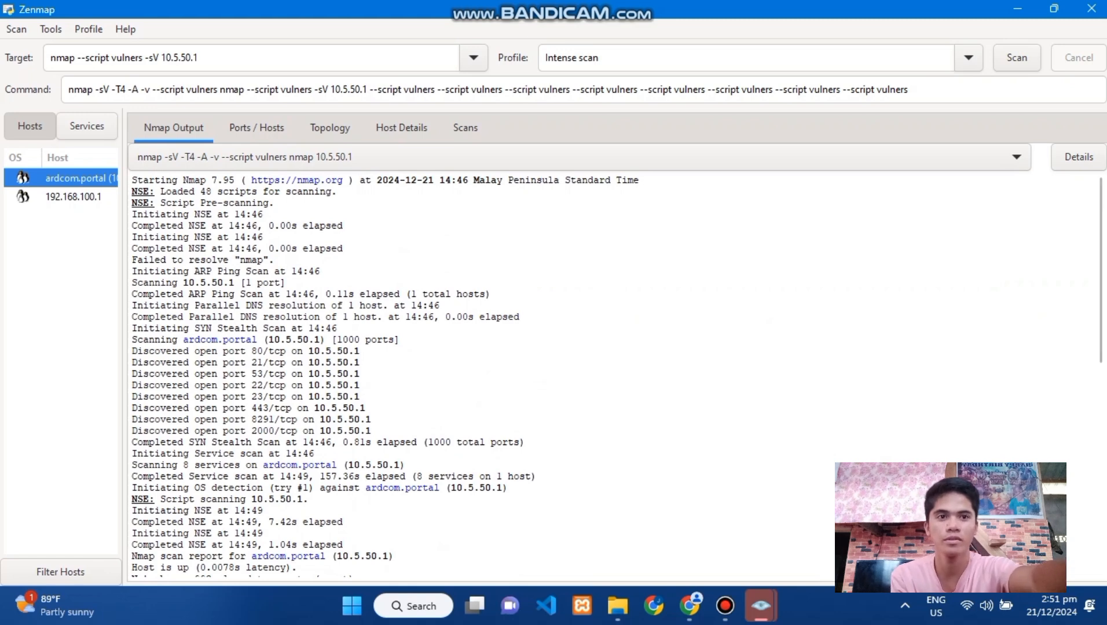
- Review the scan output for 10.5.50.1 again, from the discovered-port lines through the port table to the OS and traceroute details
{"action": "scroll", "coordinate": [263, 513], "scroll_direction": "down", "scroll_amount": 3}
{"action": "scroll", "coordinate": [342, 376], "scroll_direction": "down", "scroll_amount": 2}
{"action": "mouse_move", "coordinate": [725, 606]}
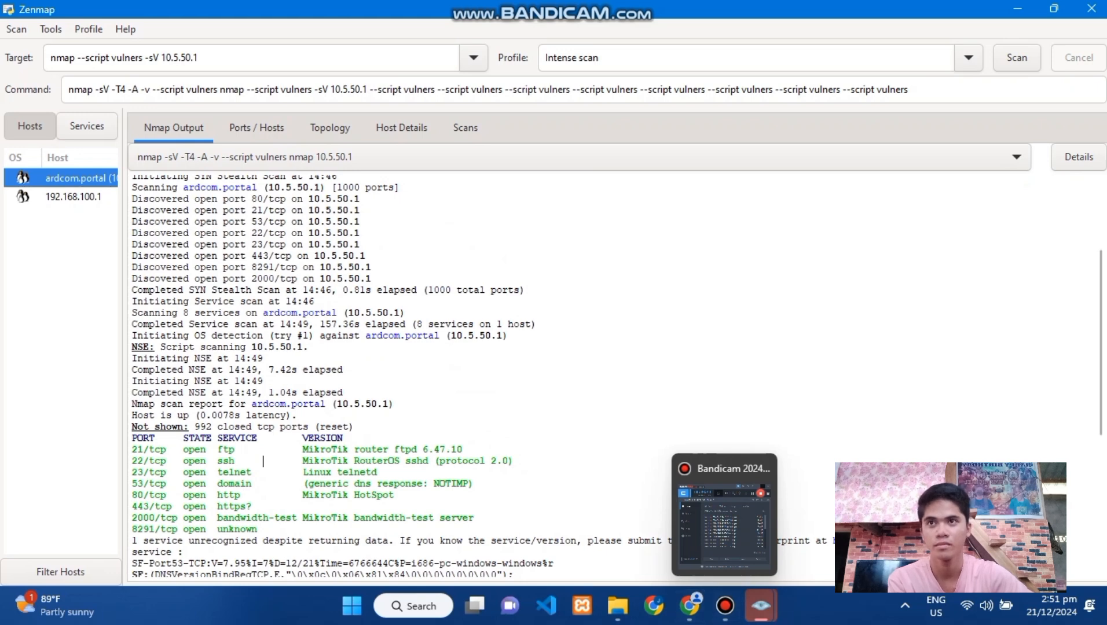
{"action": "scroll", "coordinate": [405, 377], "scroll_direction": "down", "scroll_amount": 6}
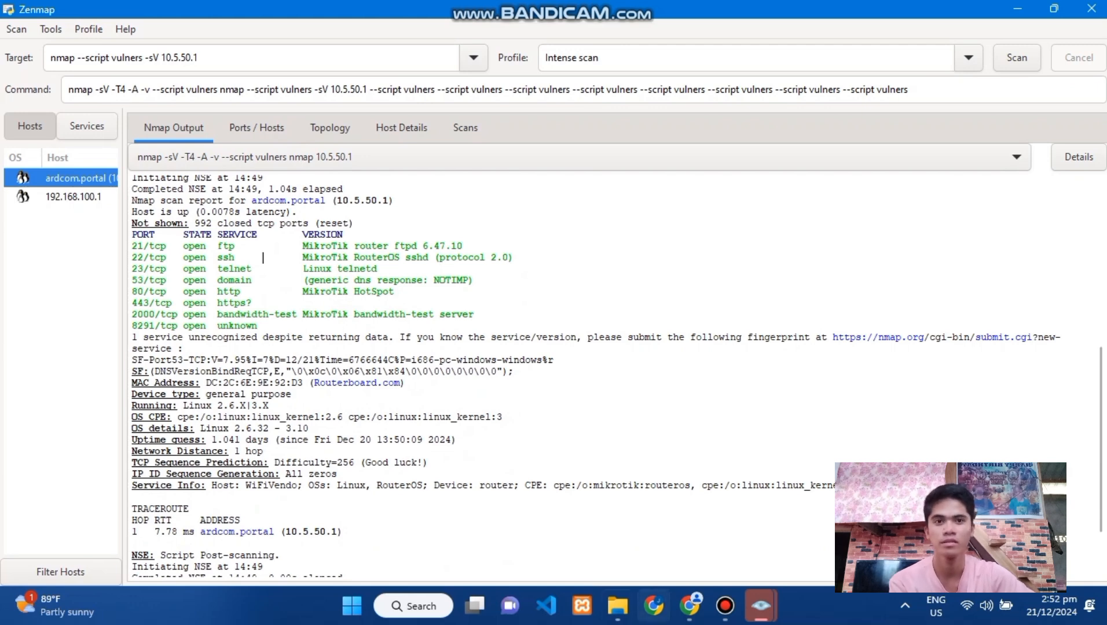
{"action": "scroll", "coordinate": [406, 348], "scroll_direction": "down", "scroll_amount": 3}
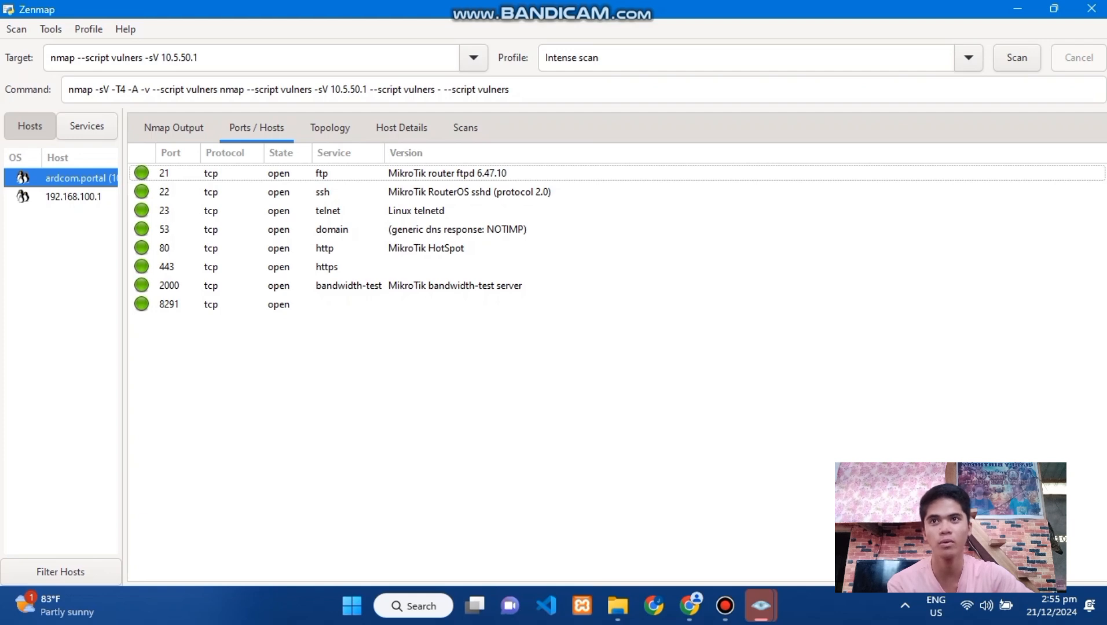
- Go through the list of ports for 10.5.50.1 entry by entry, from port 21 to 8291 and back
{"action": "key", "text": "Down"}
{"action": "key", "text": "Down"}
{"action": "key", "text": "Down"}
{"action": "key", "text": "Down"}
{"action": "key", "text": "Down"}
{"action": "key", "text": "Down"}
{"action": "key", "text": "Down"}
{"action": "key", "text": "Down"}
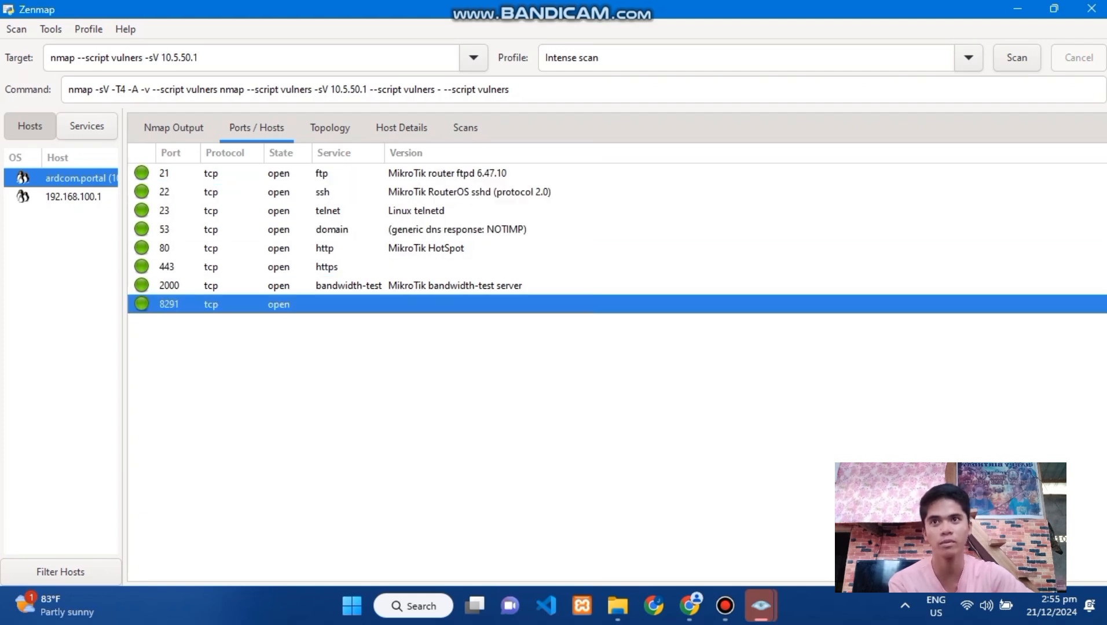
{"action": "key", "text": "Up"}
{"action": "key", "text": "Up"}
{"action": "key", "text": "Up"}
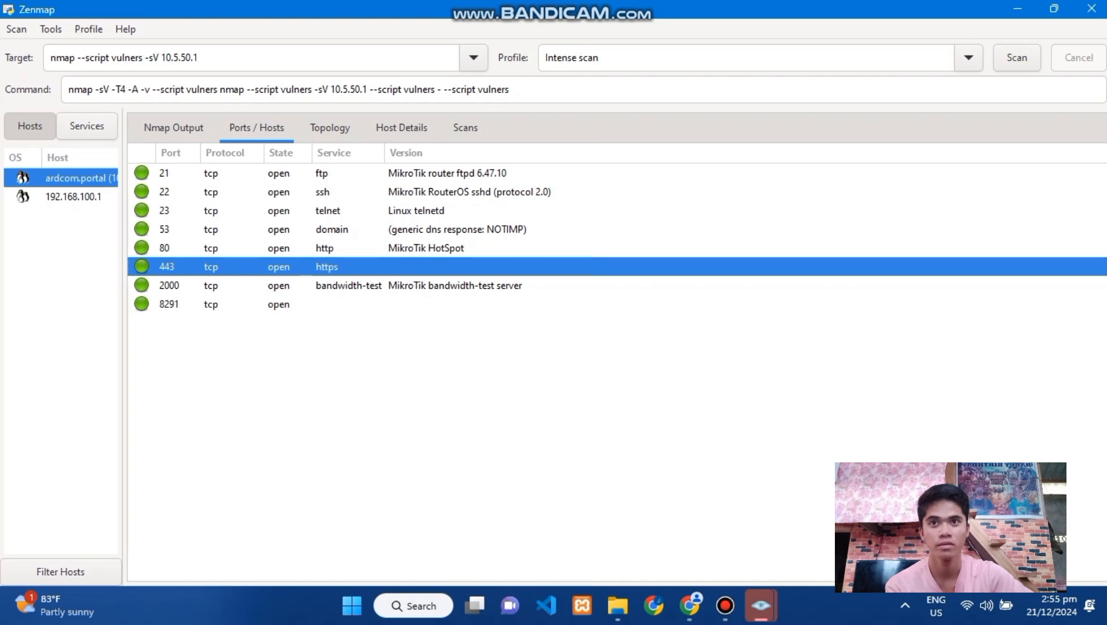
{"action": "key", "text": "Up"}
{"action": "key", "text": "Up"}
{"action": "key", "text": "Up"}
{"action": "key", "text": "Up"}
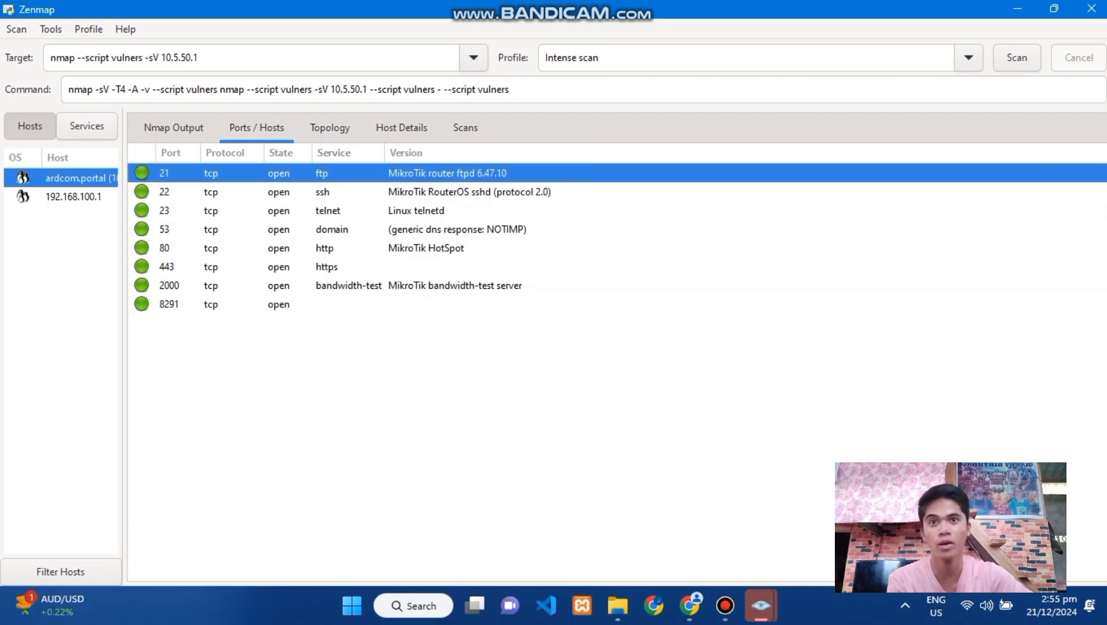
- Show the network topology with the fisheye view enabled and centre the graph on host 192.168.100.1
{"action": "left_click", "coordinate": [330, 128]}
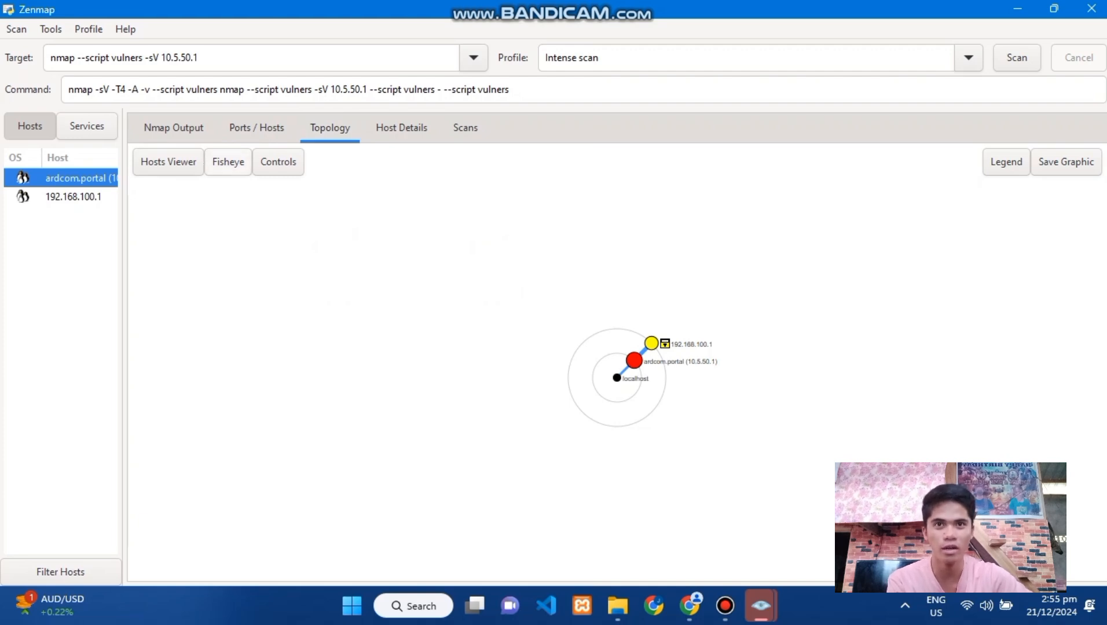
{"action": "left_click", "coordinate": [228, 162]}
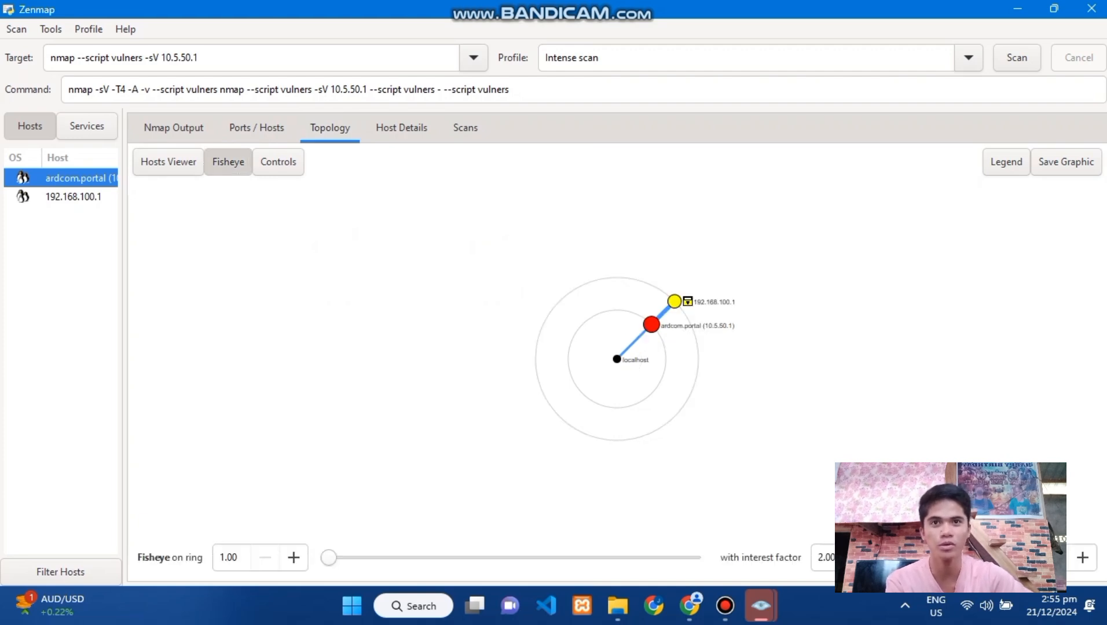
{"action": "left_click_drag", "start_coordinate": [652, 325], "coordinate": [560, 270]}
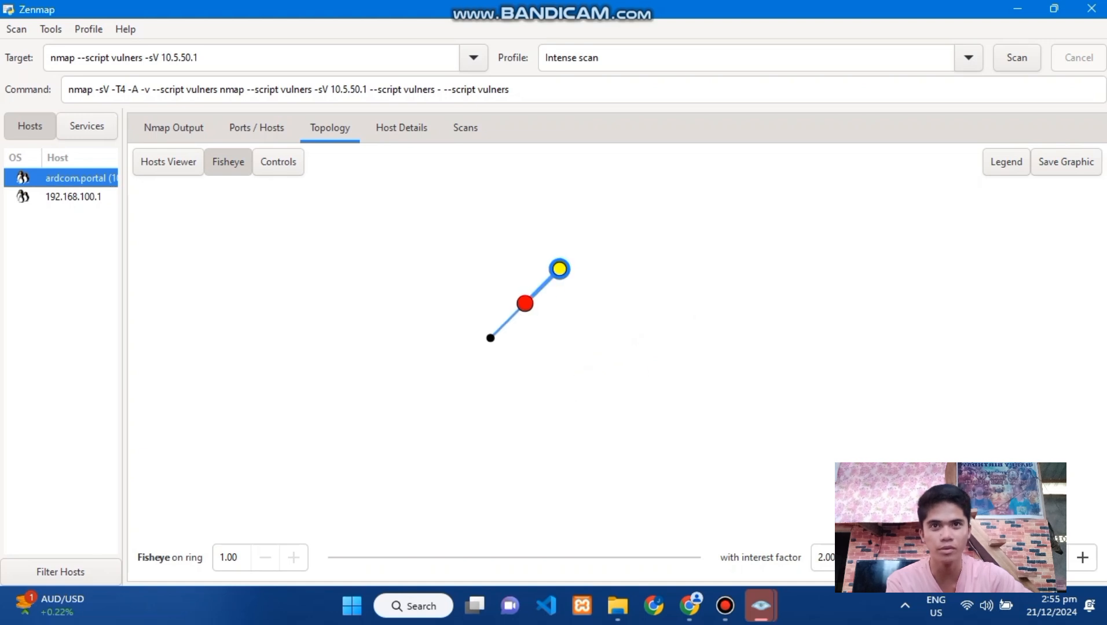
{"action": "left_click", "coordinate": [591, 245]}
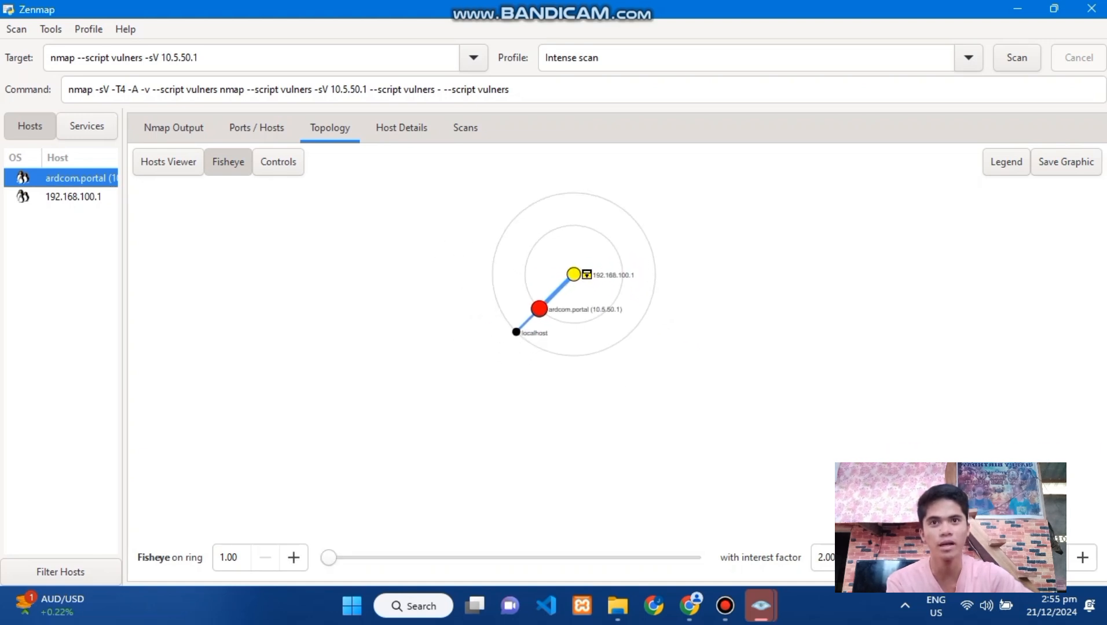
- Re-centre the topology graph on localhost and set the fisheye interest factor to 2.11
{"action": "left_click", "coordinate": [515, 332]}
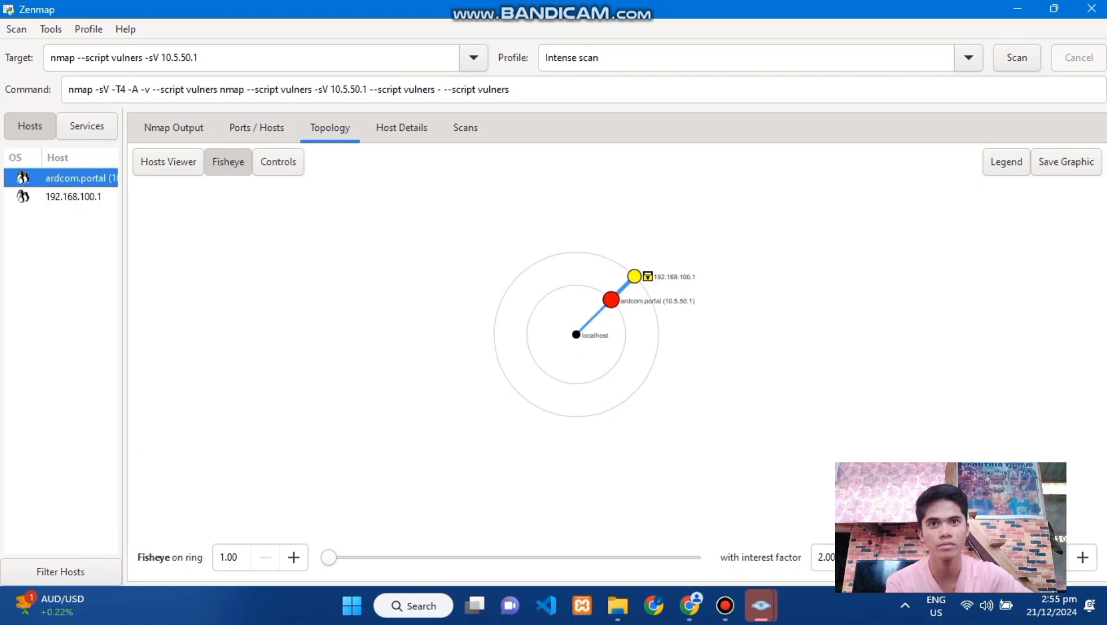
{"action": "left_click", "coordinate": [892, 557]}
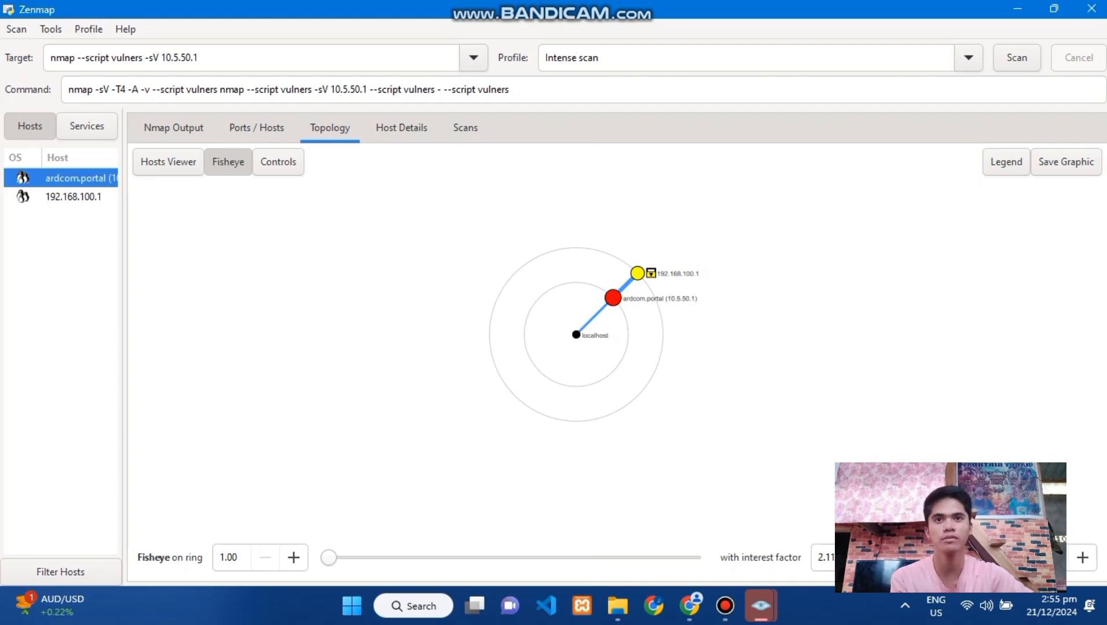
- Review the host details of 10.5.50.1, covering host status, addresses, hostnames and operating system
{"action": "left_click", "coordinate": [401, 128]}
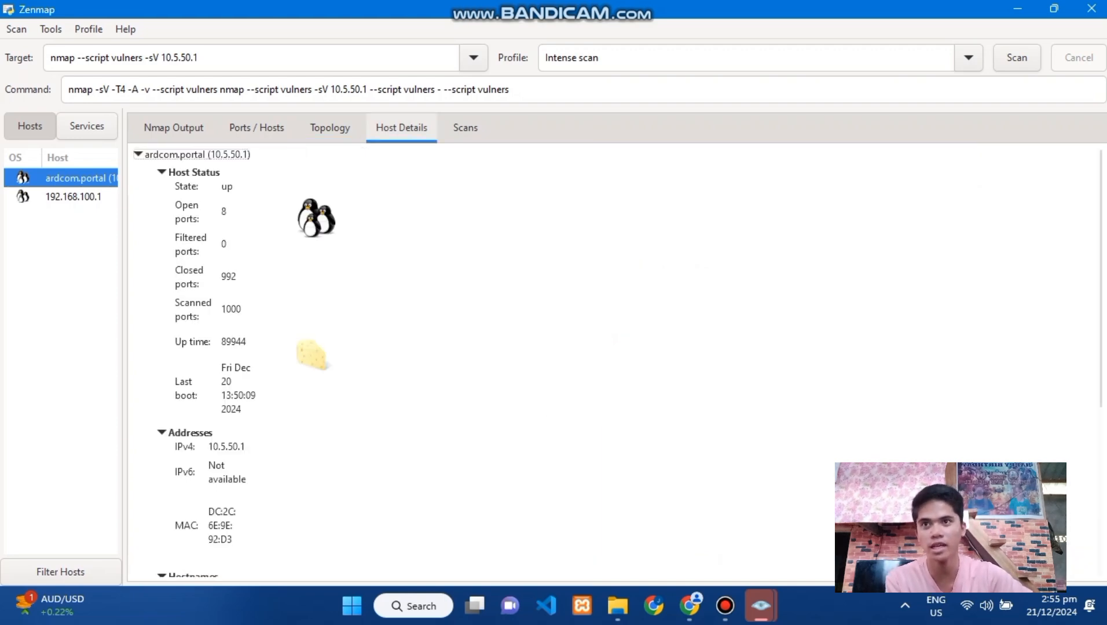
{"action": "scroll", "coordinate": [617, 364], "scroll_direction": "down", "scroll_amount": 1}
{"action": "scroll", "coordinate": [617, 364], "scroll_direction": "up", "scroll_amount": 1}
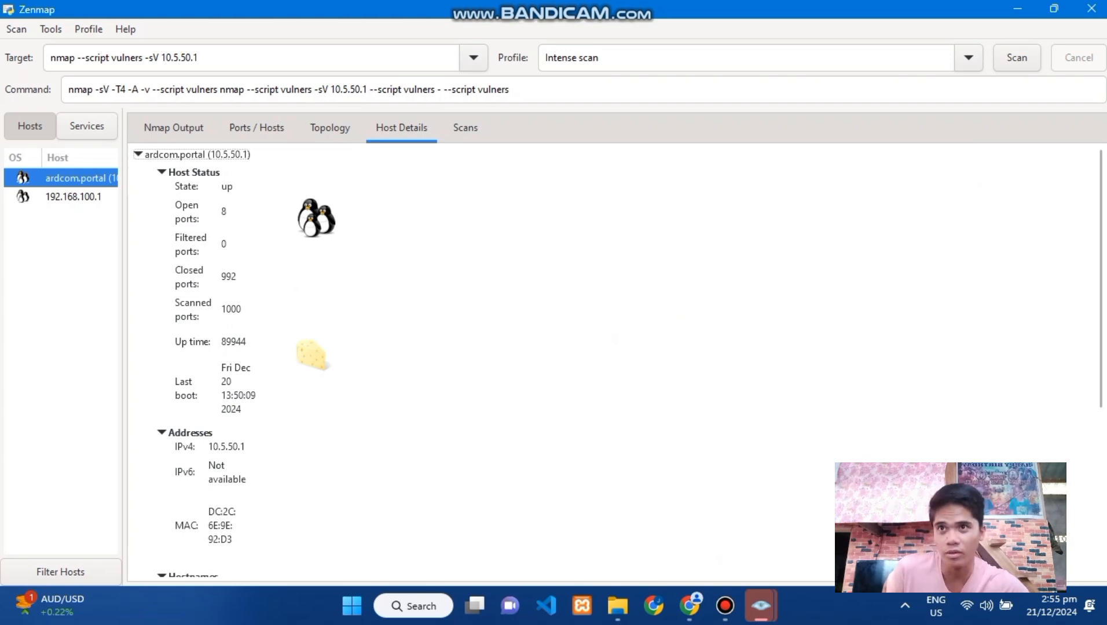
{"action": "scroll", "coordinate": [617, 364], "scroll_direction": "down", "scroll_amount": 5}
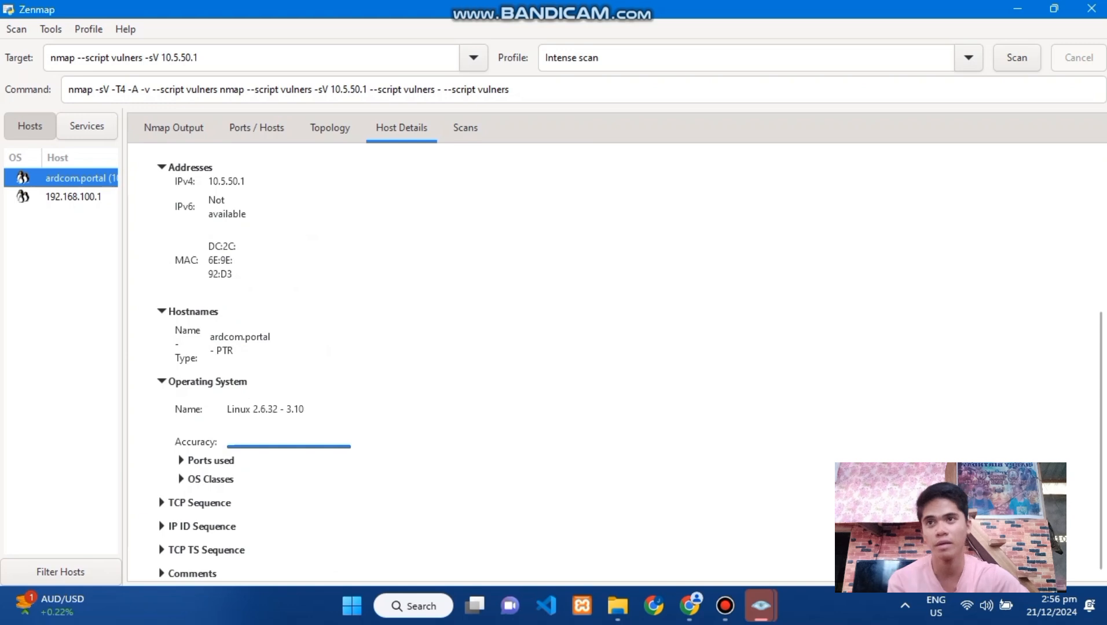
{"action": "scroll", "coordinate": [617, 363], "scroll_direction": "down", "scroll_amount": 1}
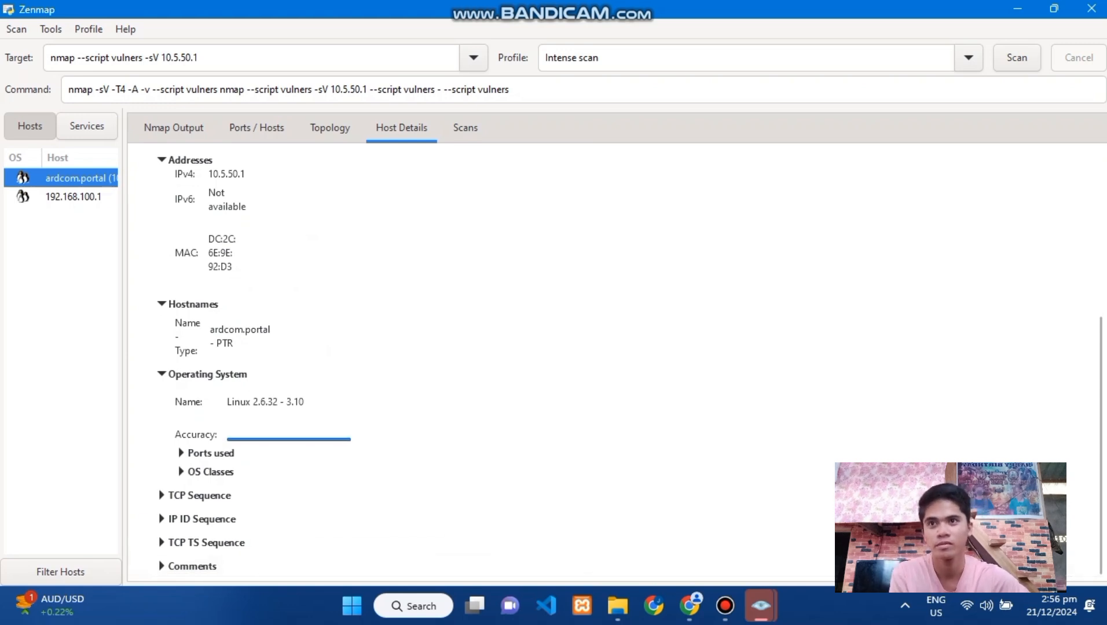
{"action": "scroll", "coordinate": [617, 364], "scroll_direction": "up", "scroll_amount": 2}
{"action": "scroll", "coordinate": [617, 364], "scroll_direction": "up", "scroll_amount": 8}
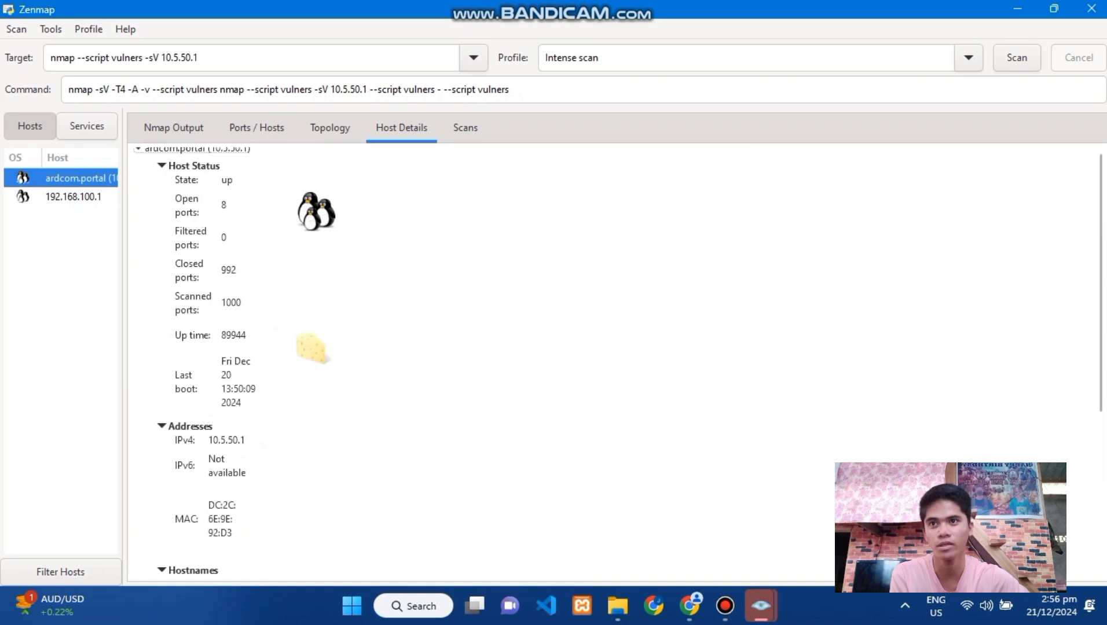